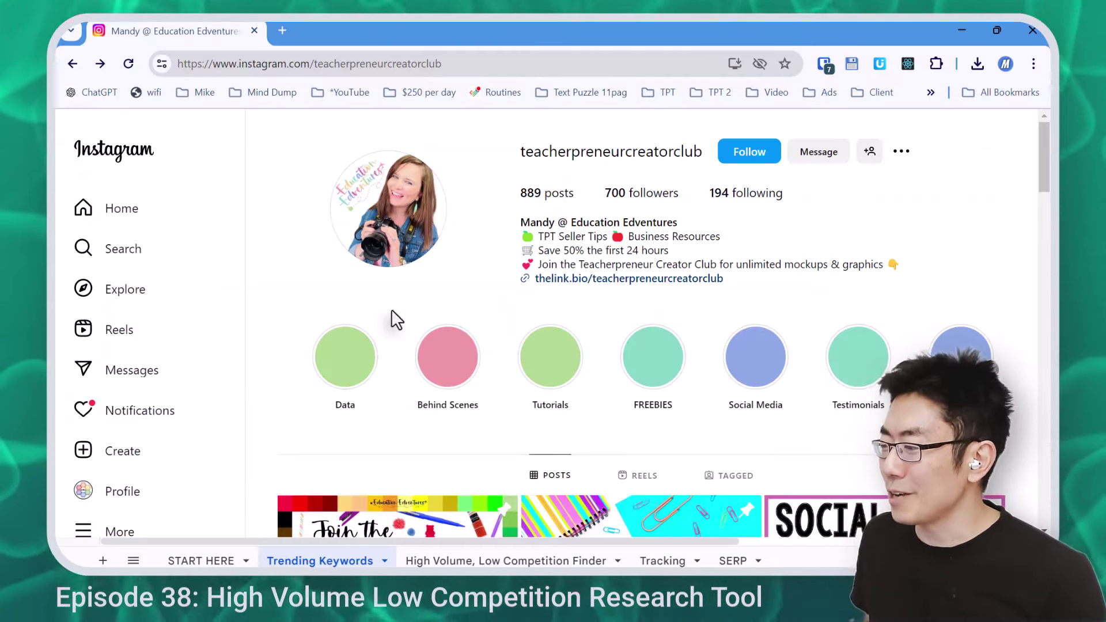
- Open the Data story highlight on the Instagram profile to view the TPT percentile and net earnings chart
click(345, 356)
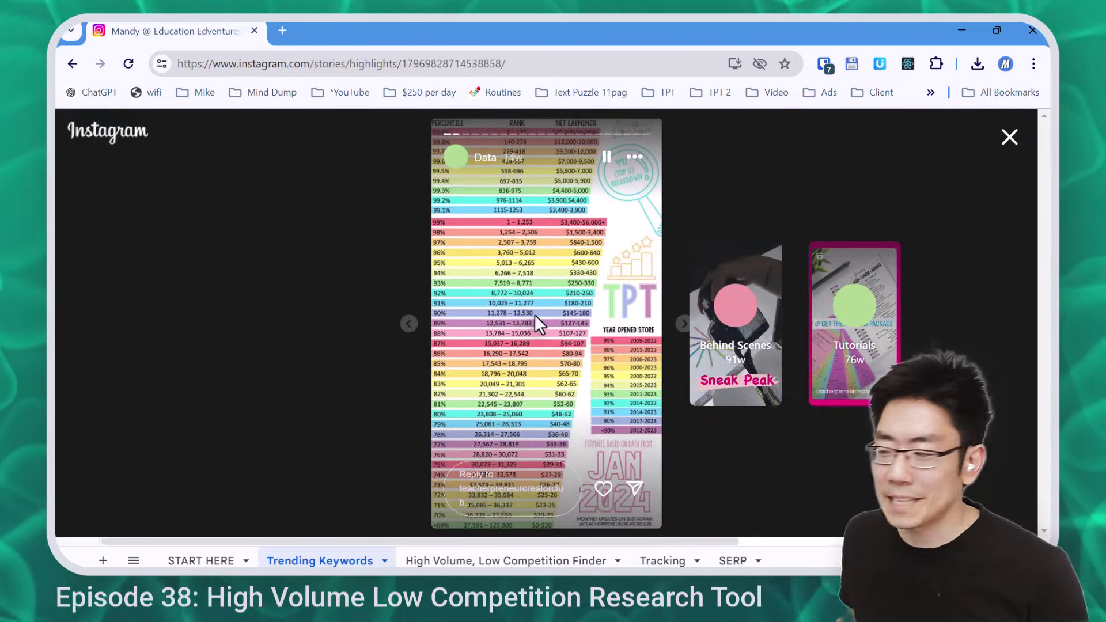
right_click(556, 310)
click(622, 86)
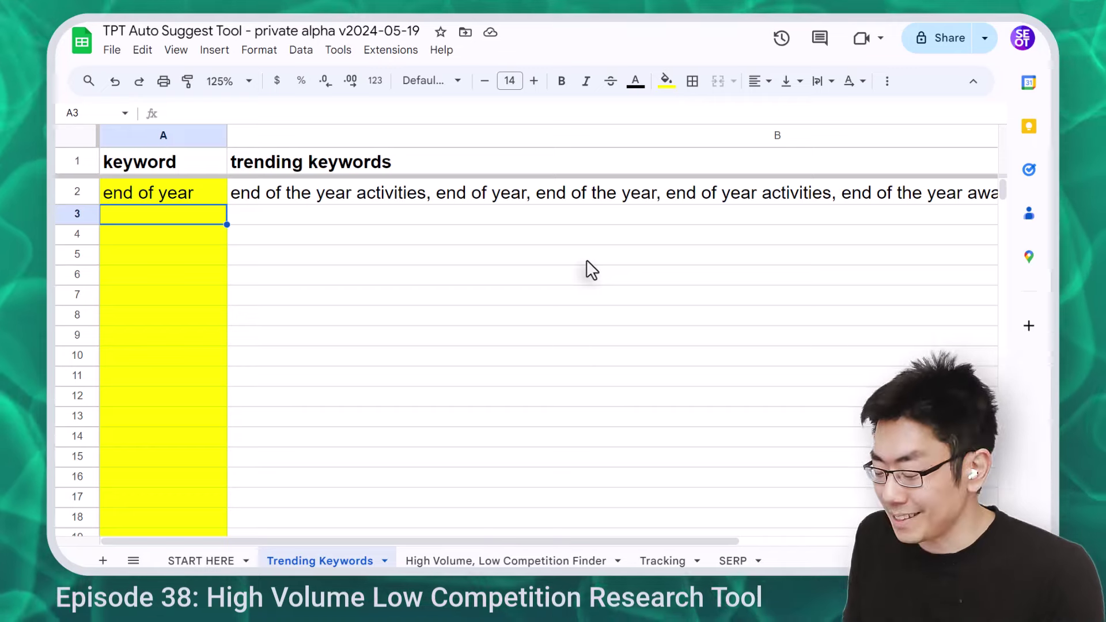
- Look up trending keywords for summer, back to school and math in the keyword column
text(summer)
key(Return)
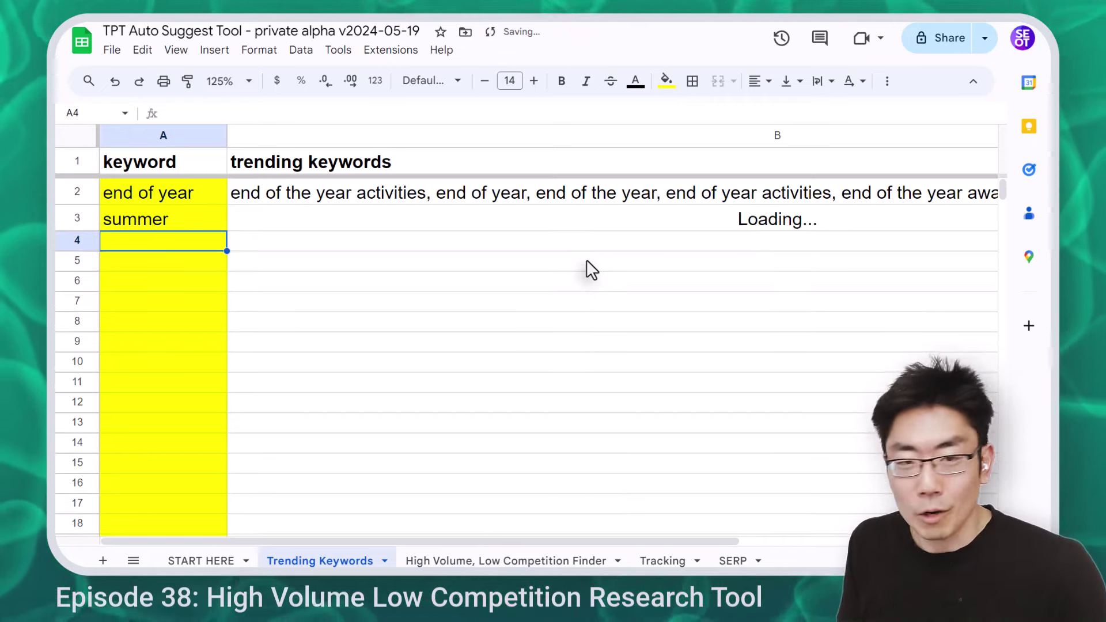
text(back to school)
key(Return)
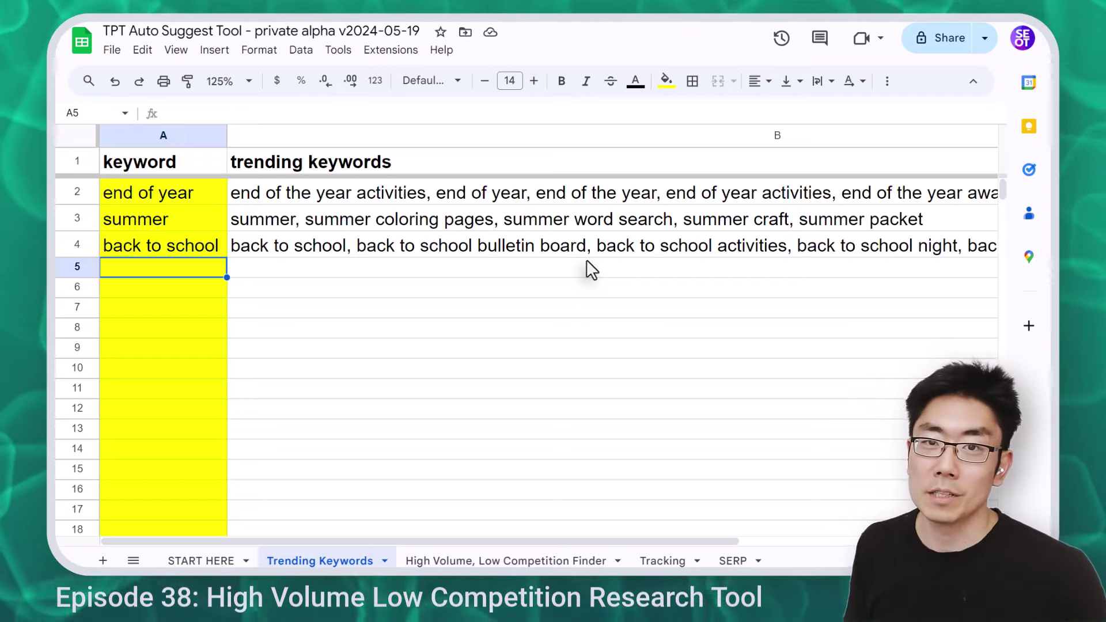
text(math)
key(Return)
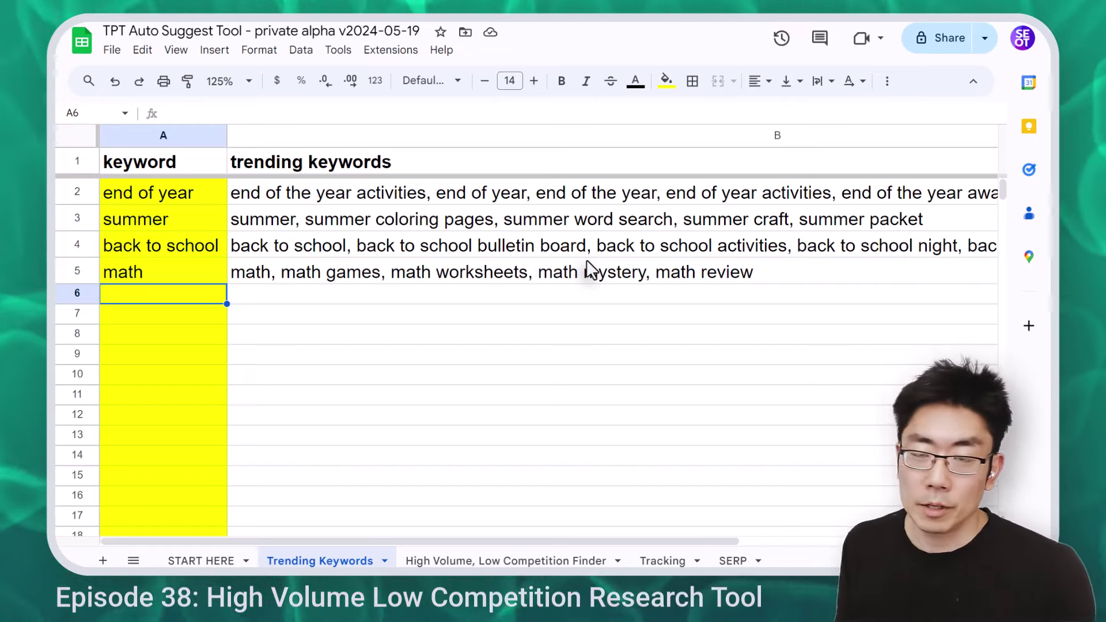
- Add ela, growth mindset, end of year math review and worksheets to the keyword column to get their trending keywords
text(ela)
key(Return)
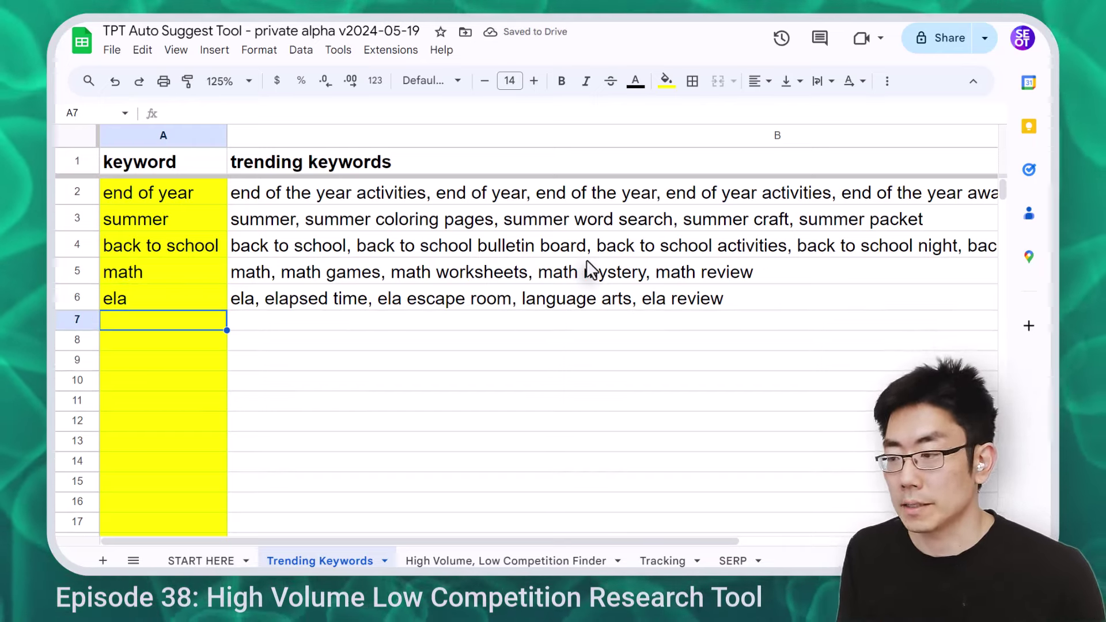
text(growth mindset)
key(Return)
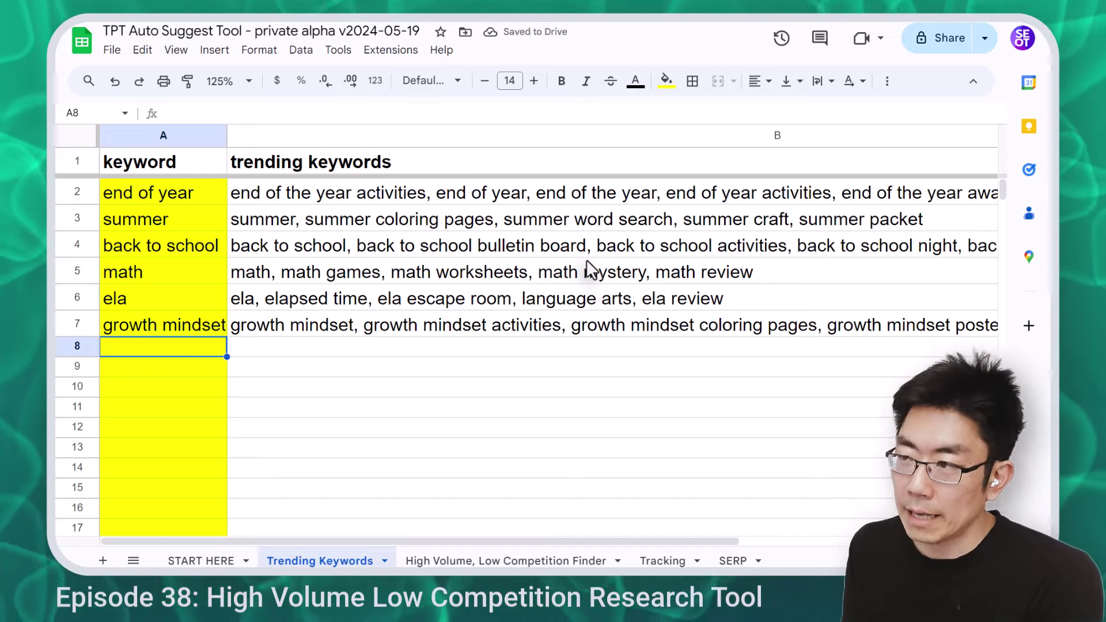
text(growth mindset)
key(Return)
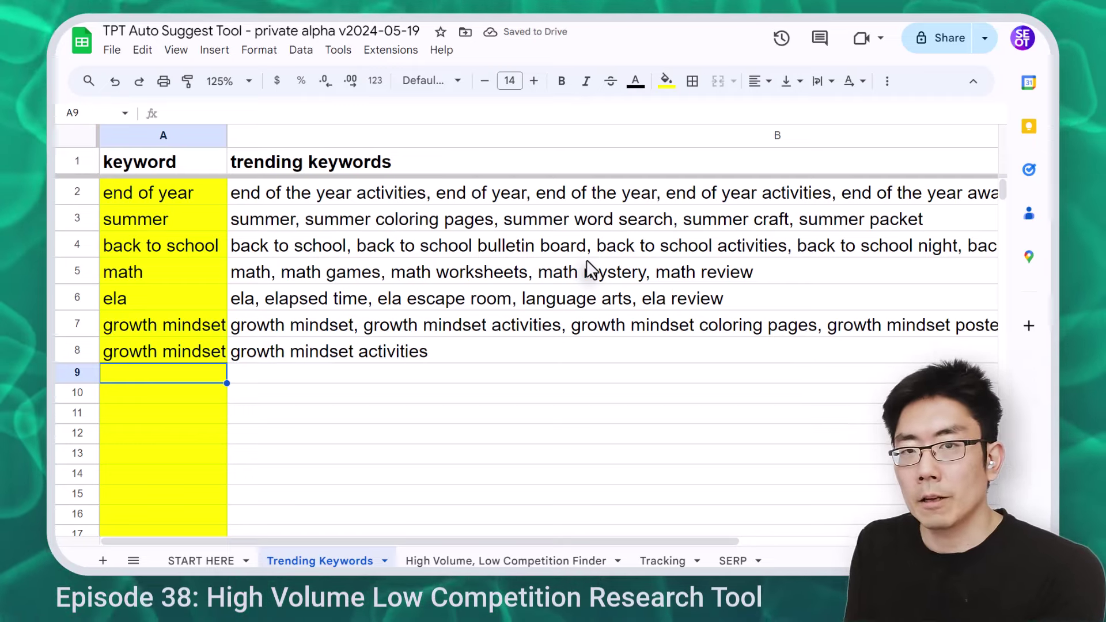
text(end of year math review)
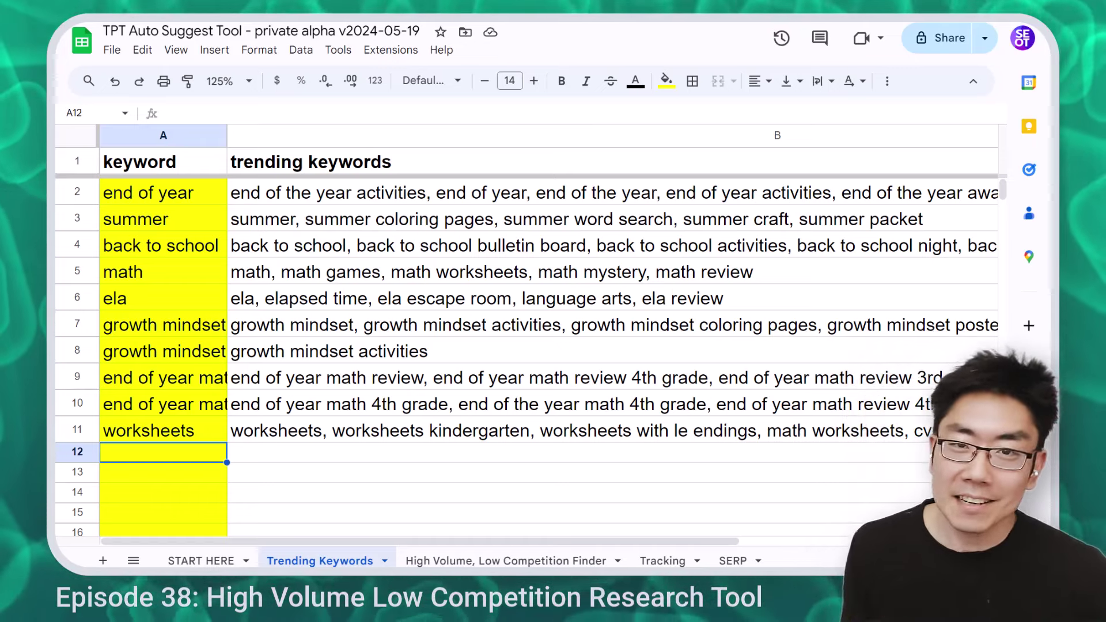
- Clear all entries from the keyword column and enter phonics as the only keyword in A2
key(shift+Up)
key(shift+Up)
key(shift+Up)
key(shift+Up)
key(shift+Up)
key(shift+Up)
key(shift+Up)
key(shift+Up)
key(shift+Up)
key(shift+Up)
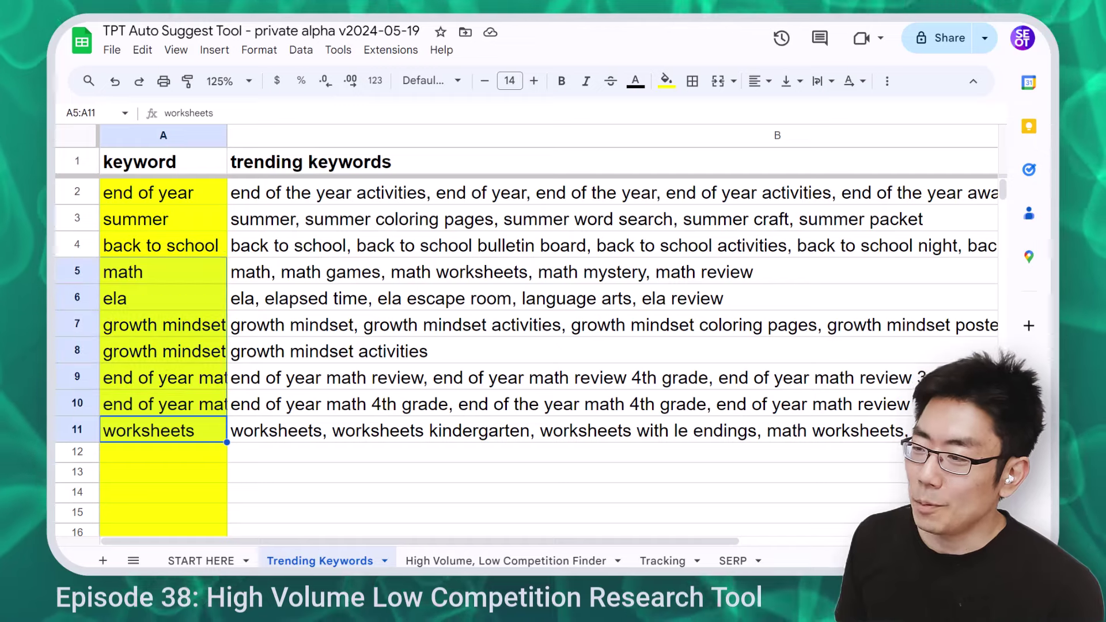
key(Delete)
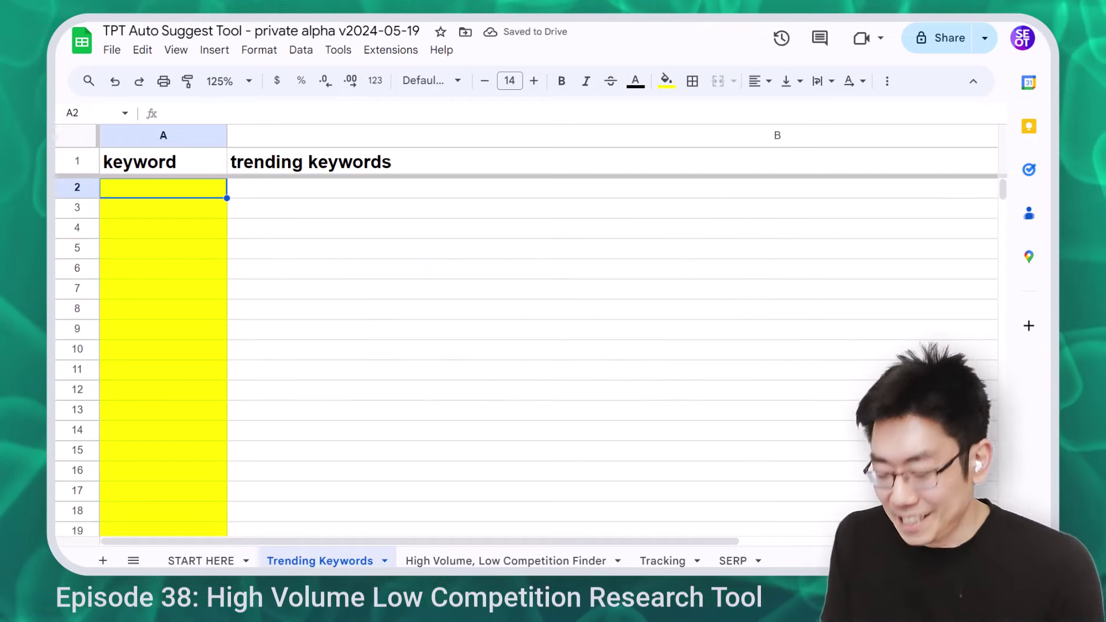
text(phonics)
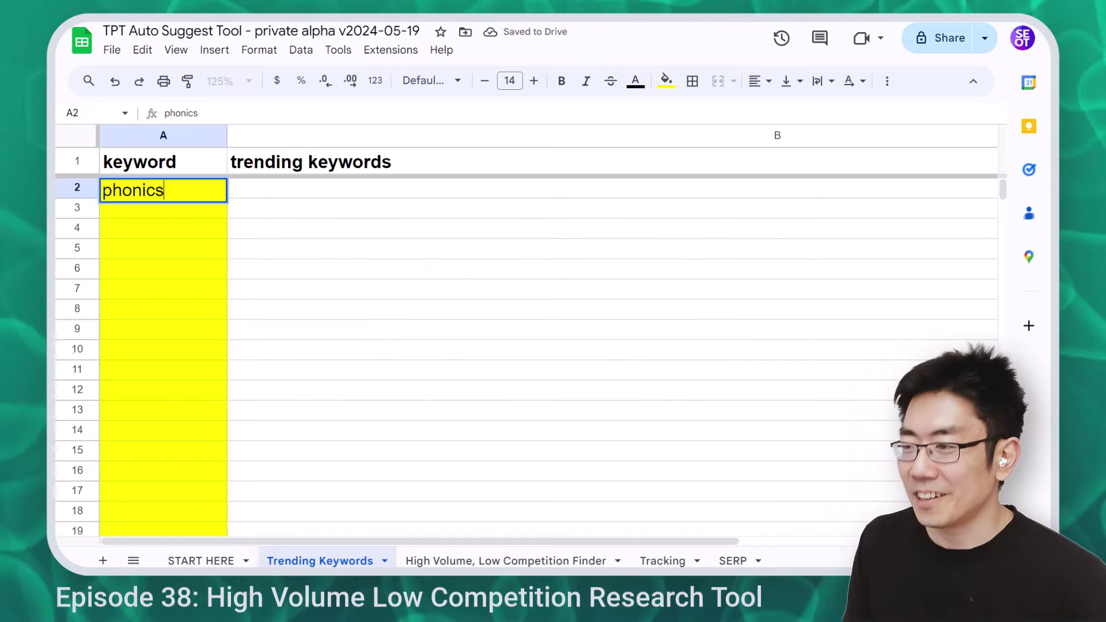
key(Return)
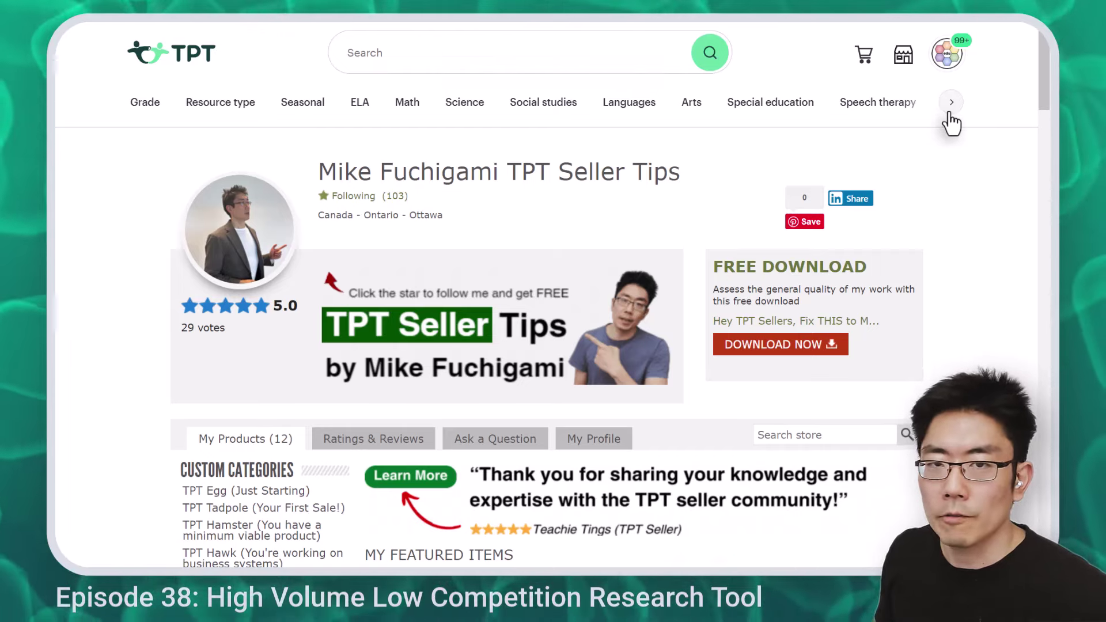
- Find the Unlimited TPT SEO Keyword Search Tool among the store's featured items and download its PDF
scroll(969, 150, down, 3)
scroll(968, 147, up, 3)
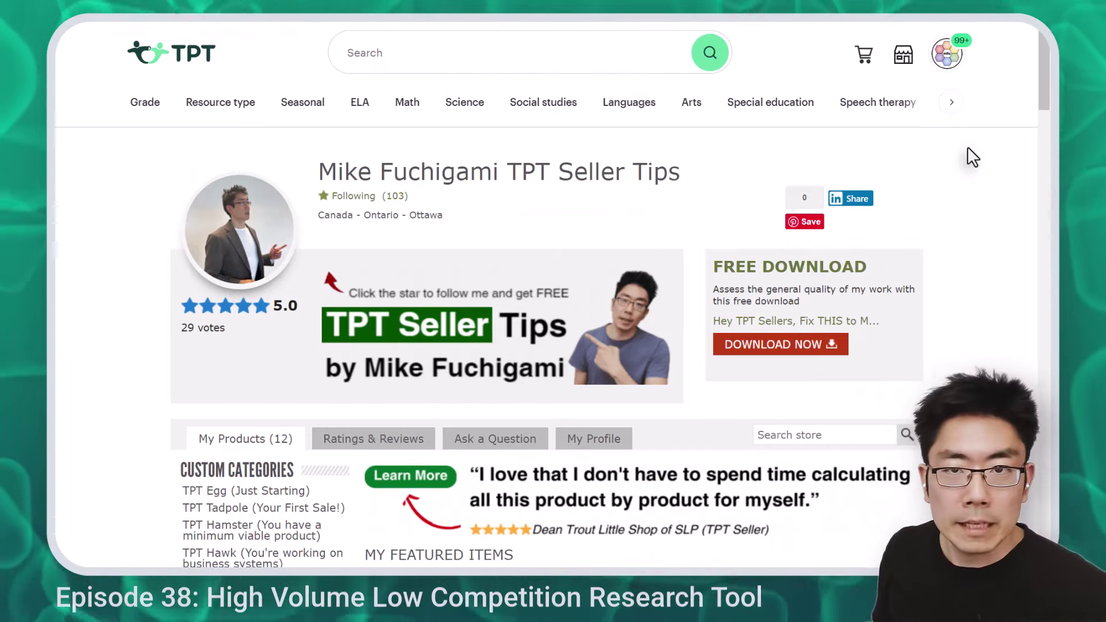
scroll(974, 164, down, 7)
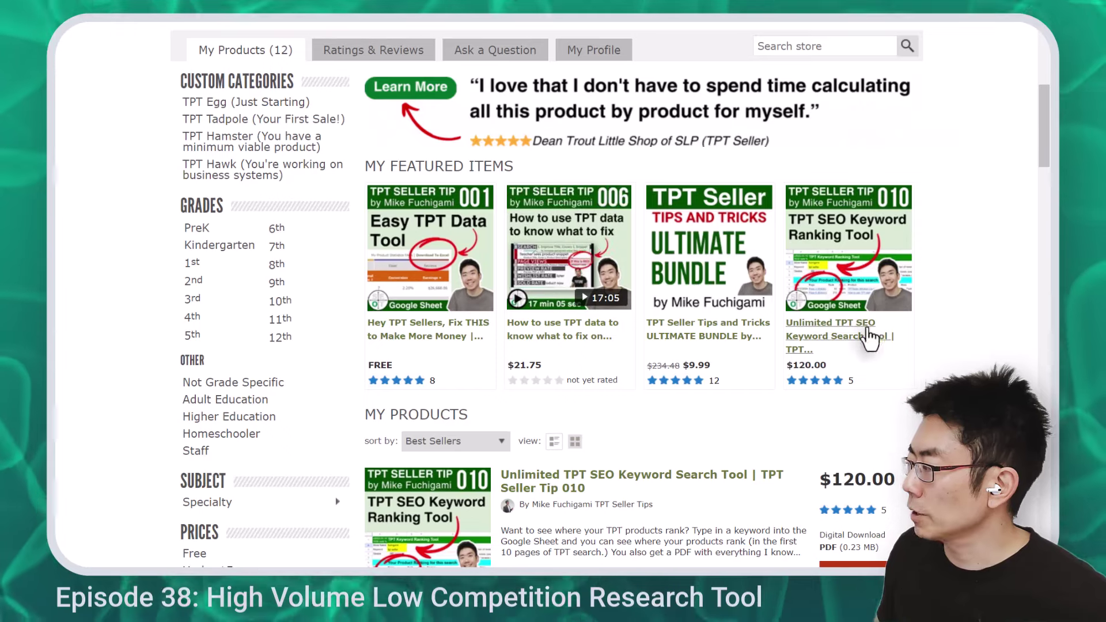
click(841, 346)
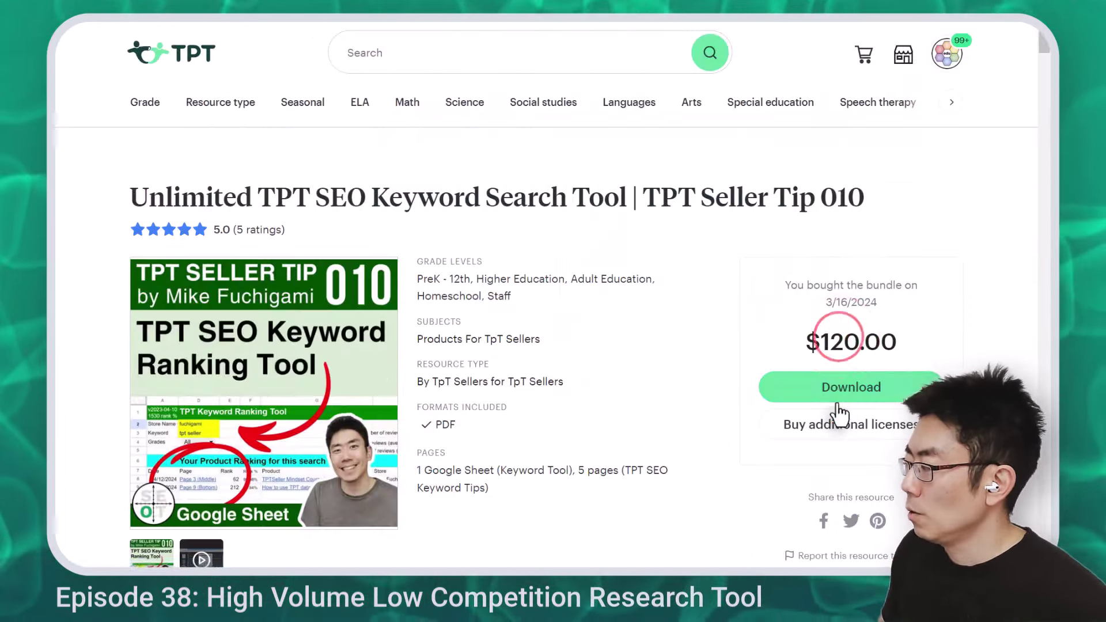
click(834, 389)
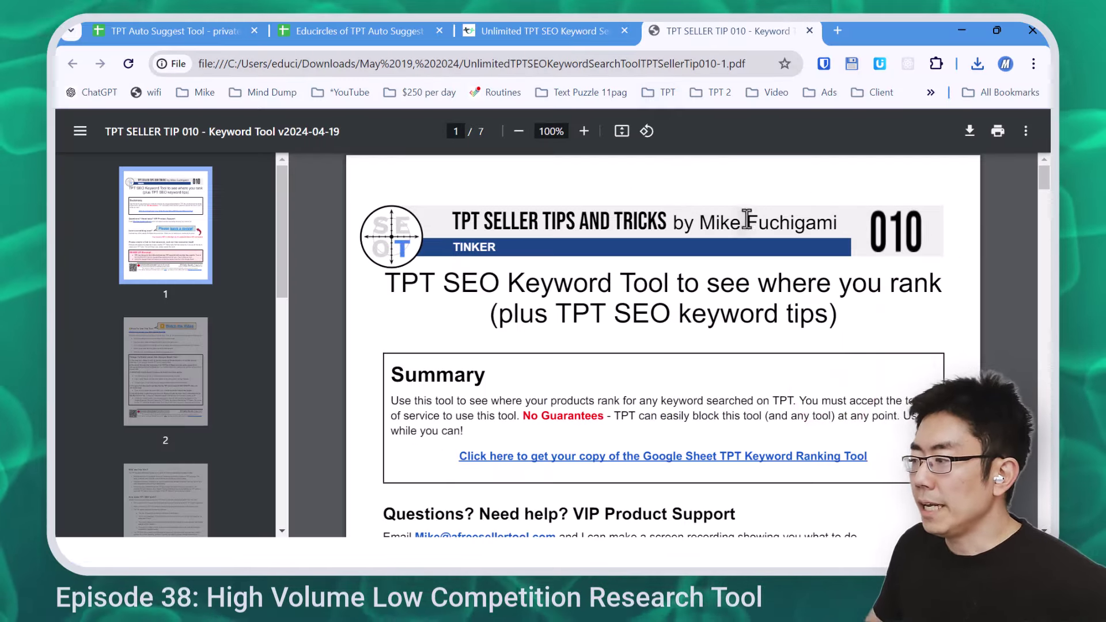
- Follow the PDF's link to the TPT Keyword Ranking Tool and make a copy of the Google Sheet
scroll(671, 479, down, 3)
click(638, 314)
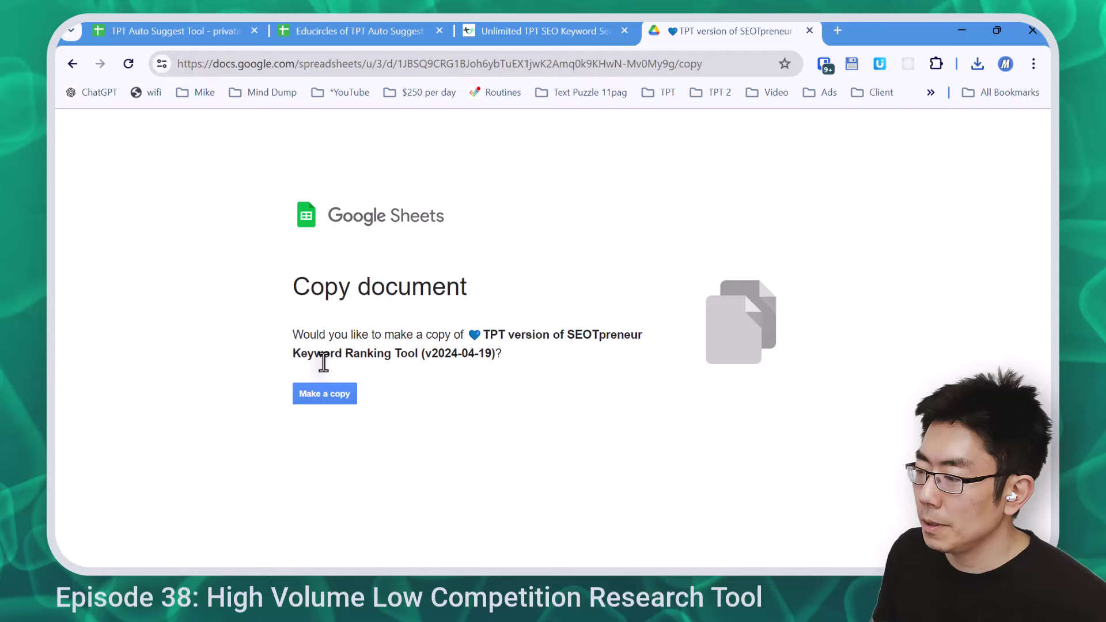
click(312, 394)
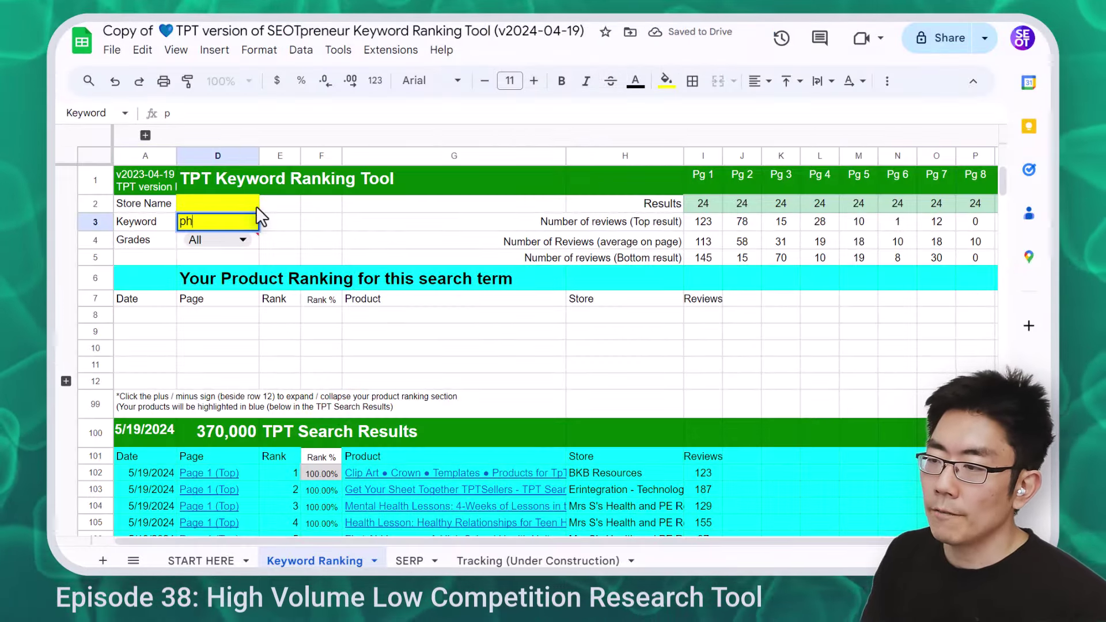
- Set the Keyword Ranking Tool's keyword to phonics and check the total number of TPT search results
text(onics)
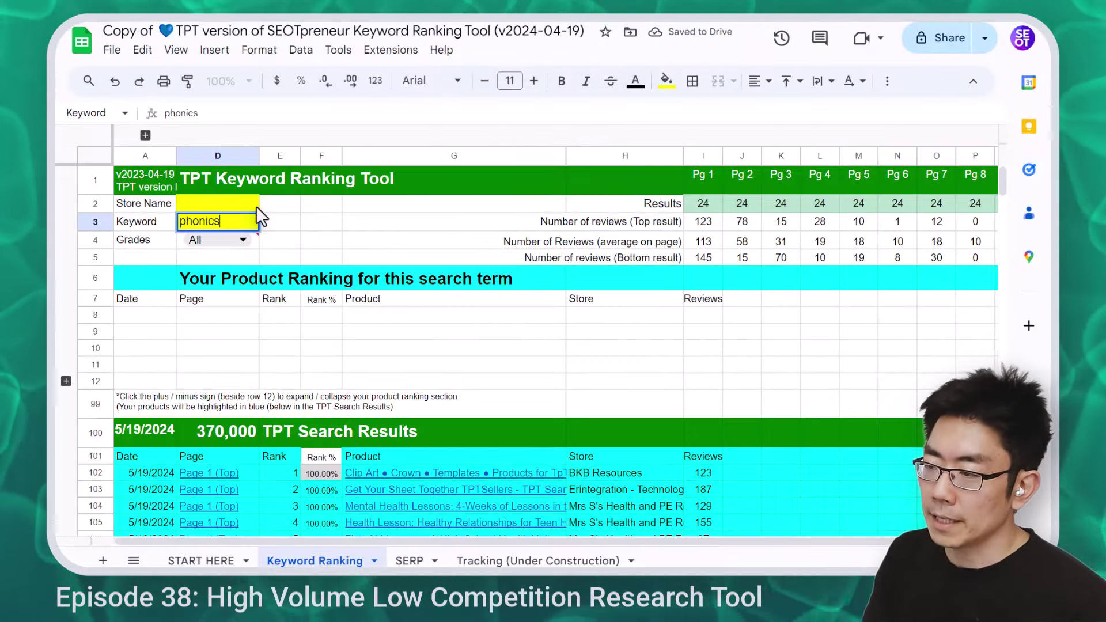
key(Return)
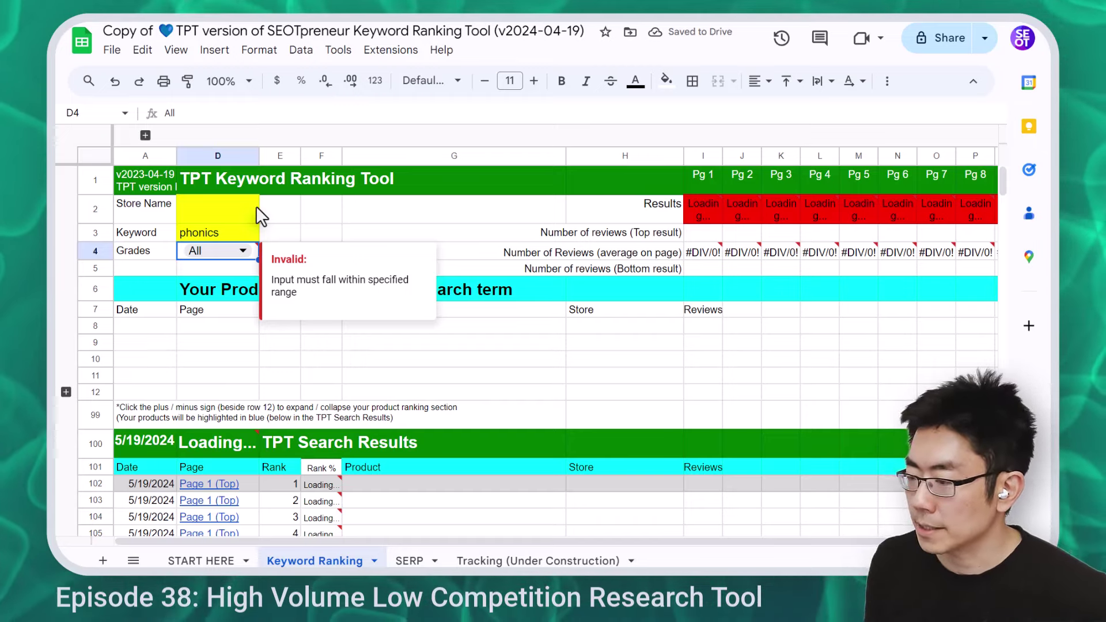
click(240, 439)
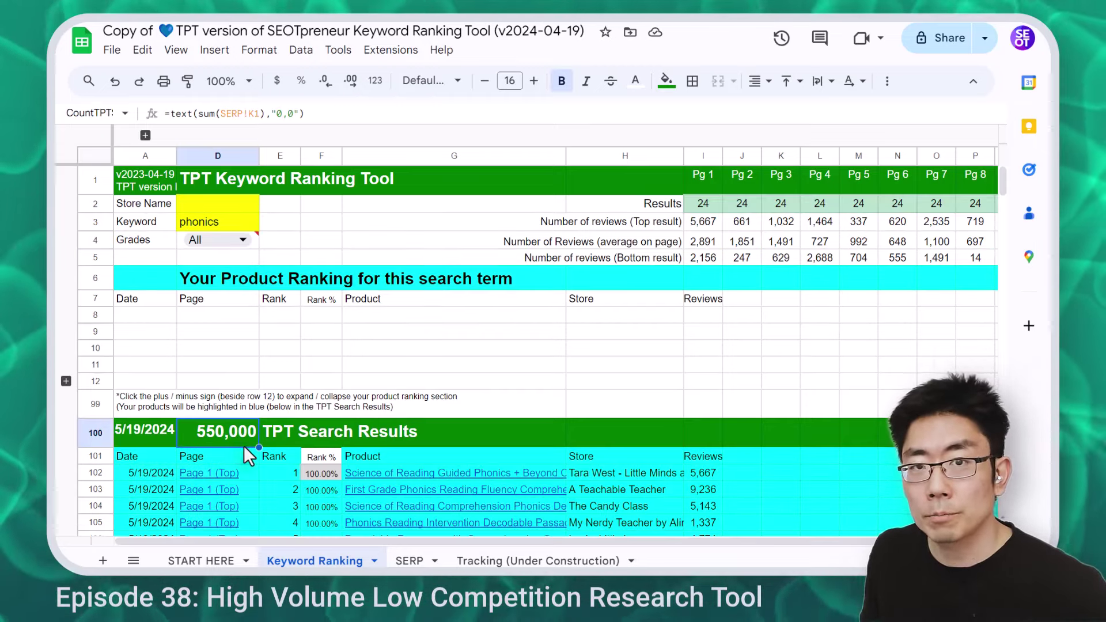
- Examine the top, average and bottom review counts for page 1 of the phonics results
click(716, 247)
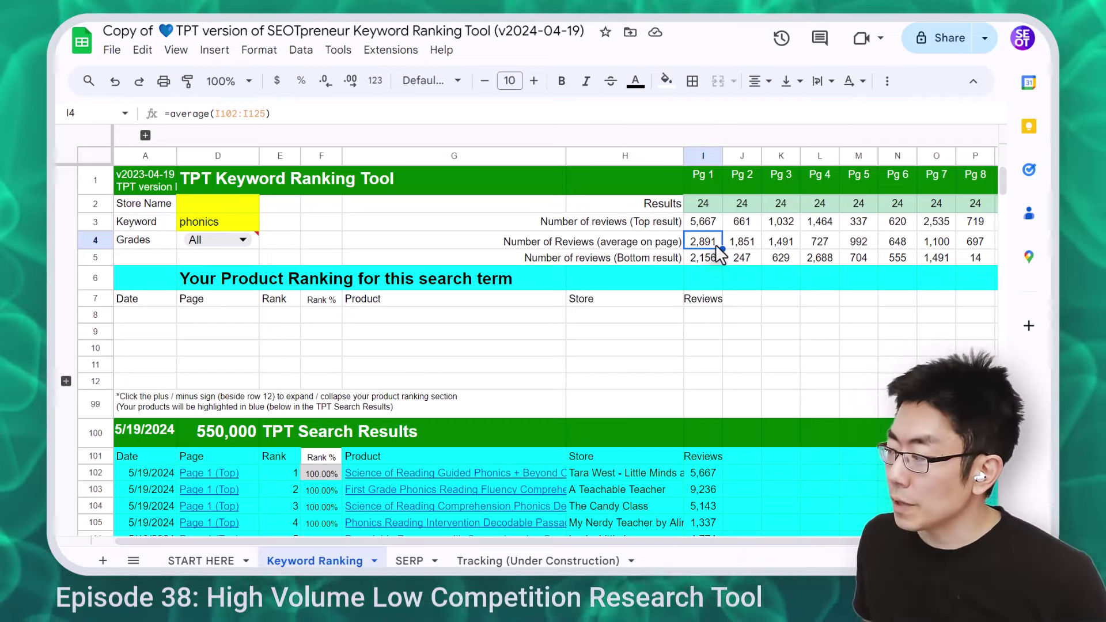
click(715, 223)
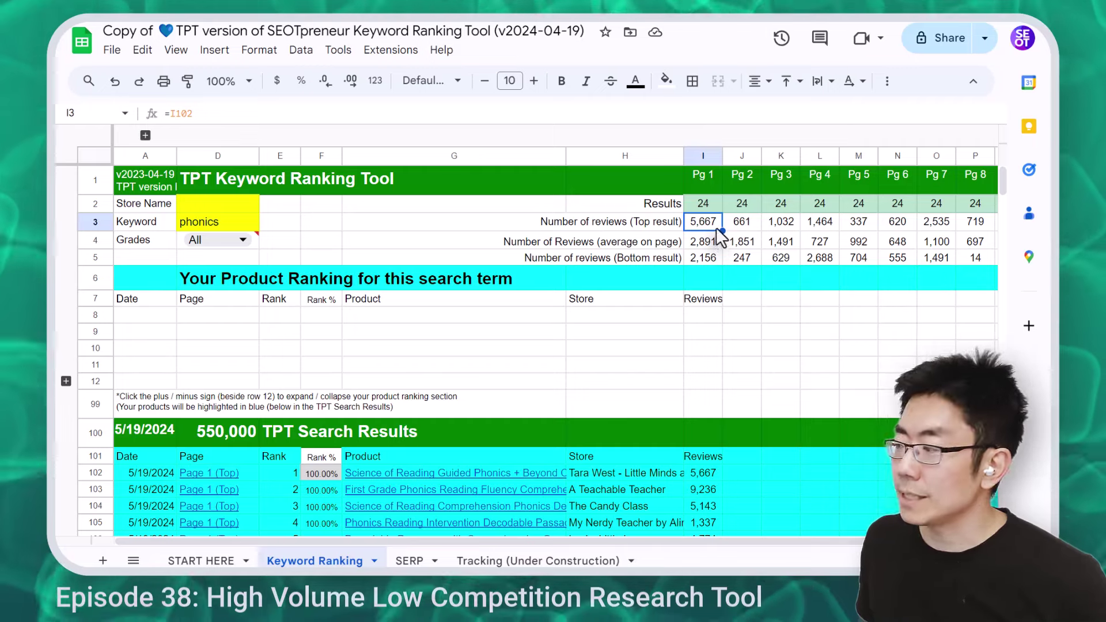
click(716, 258)
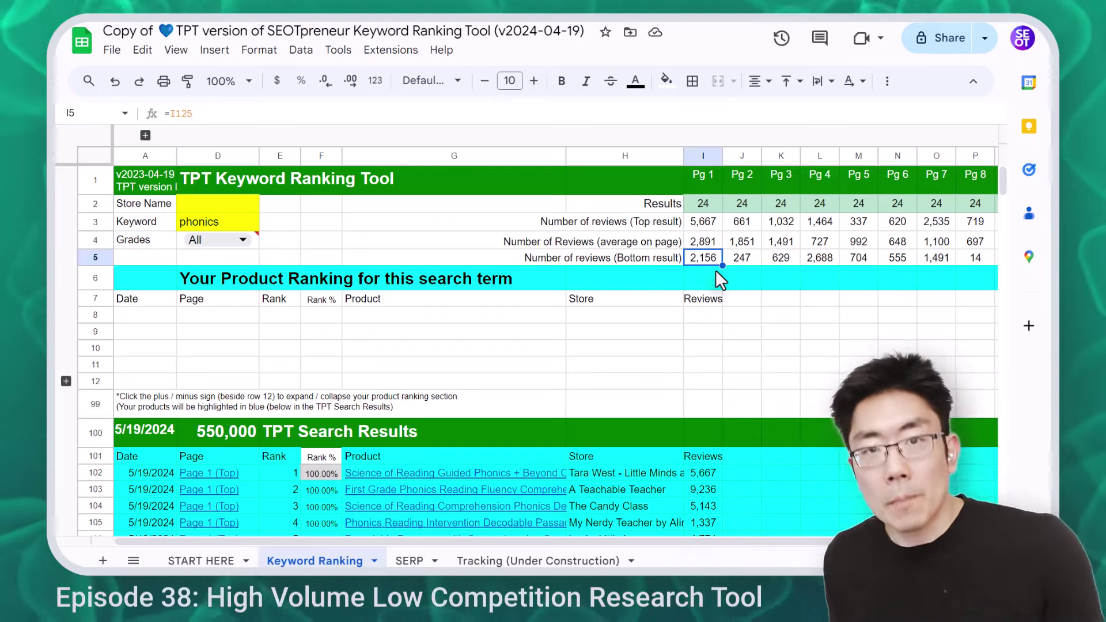
click(711, 239)
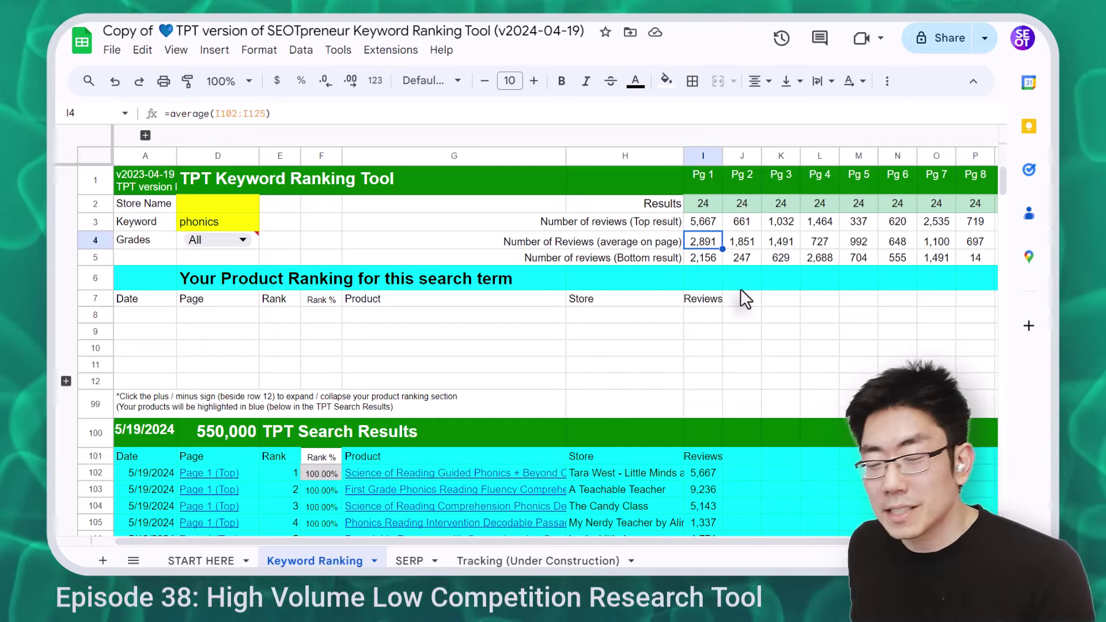
- Open the Page 1 (Top) link for phonics and look through the first page of TPT search results
click(209, 472)
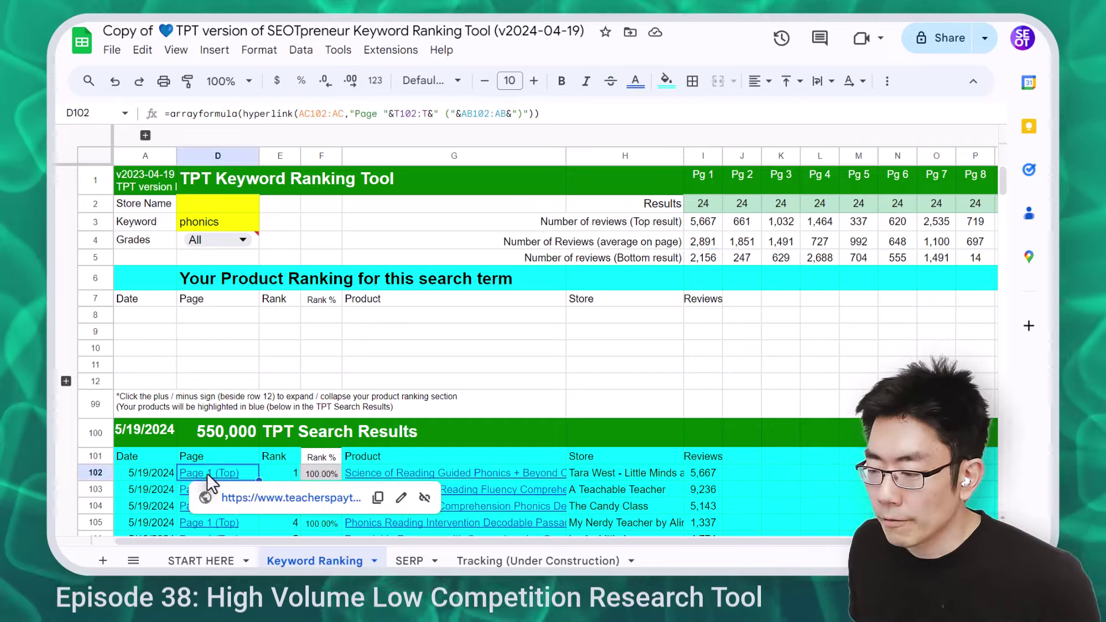
click(248, 496)
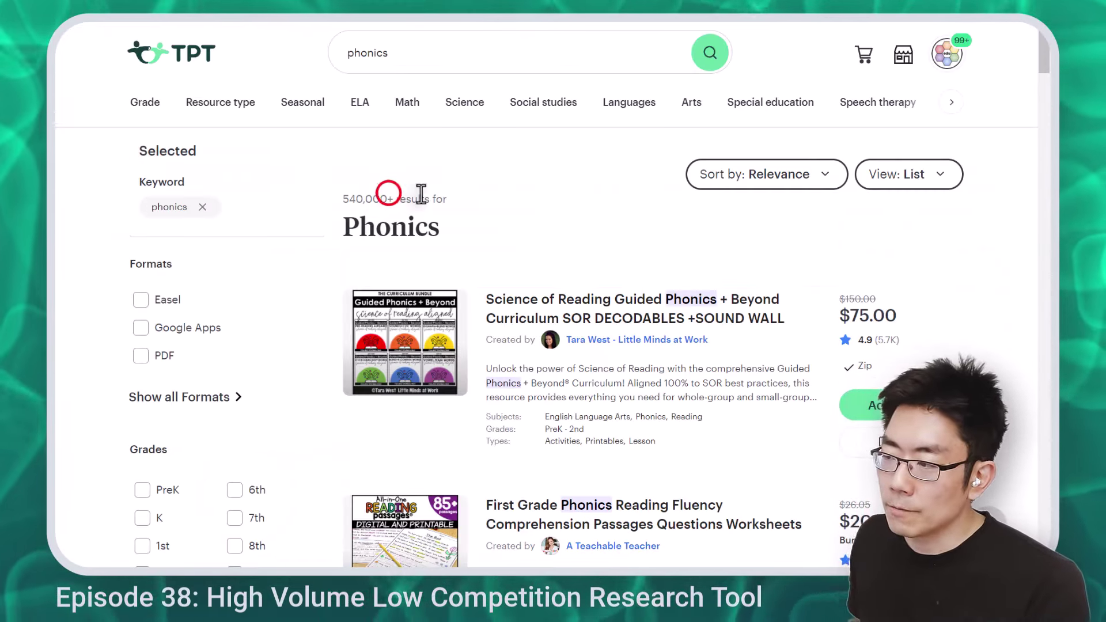
scroll(568, 212, down, 2)
scroll(388, 157, up, 2)
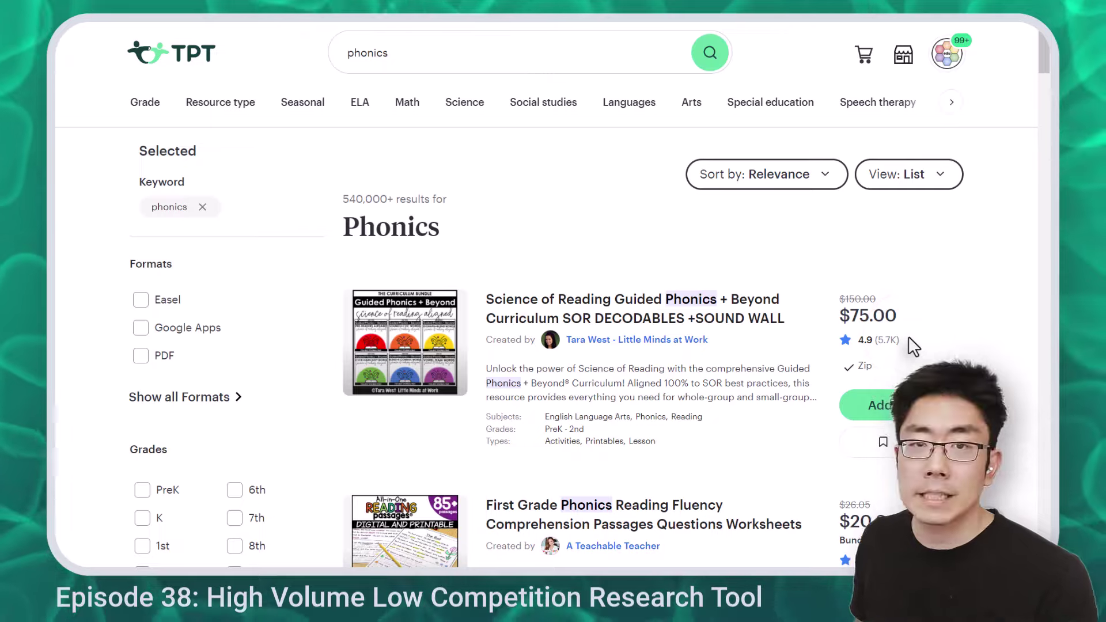
scroll(908, 340, down, 10)
scroll(915, 372, down, 14)
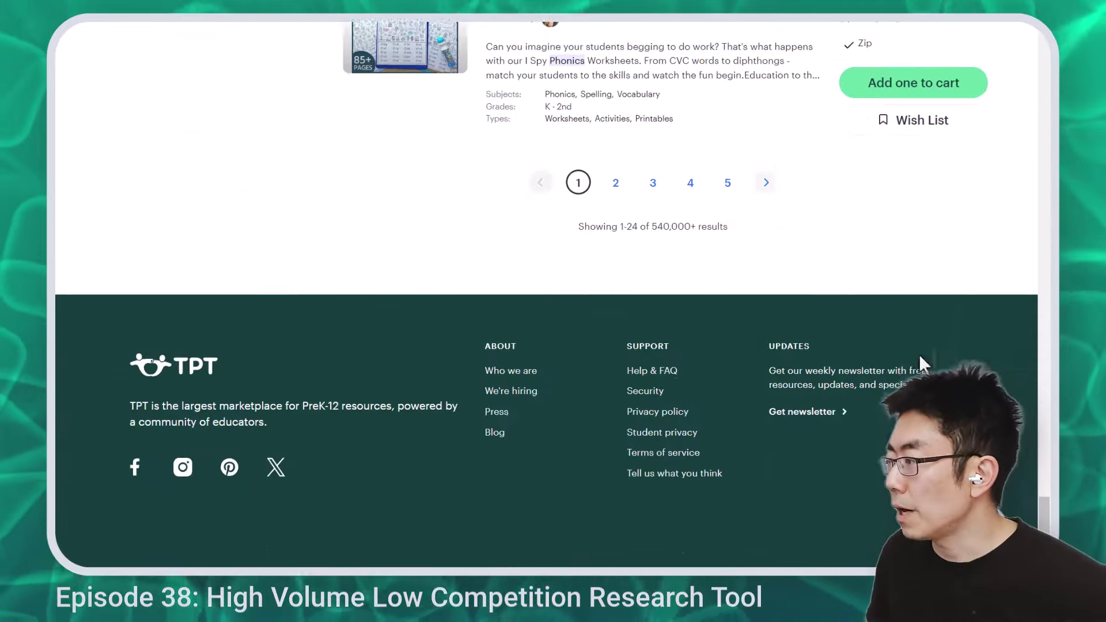
scroll(919, 366, up, 4)
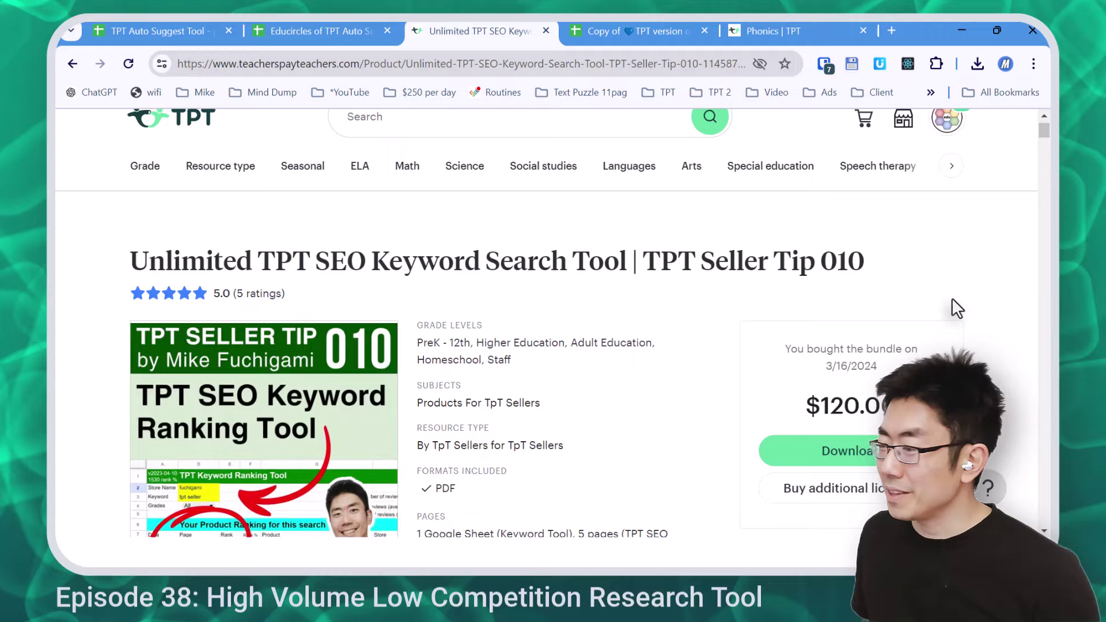
- View the TPT Seller Tips and Tricks ULTIMATE BUNDLE from the keyword tool's product page, and return to the TPT Auto Suggest Tool sheet
scroll(952, 299, down, 2)
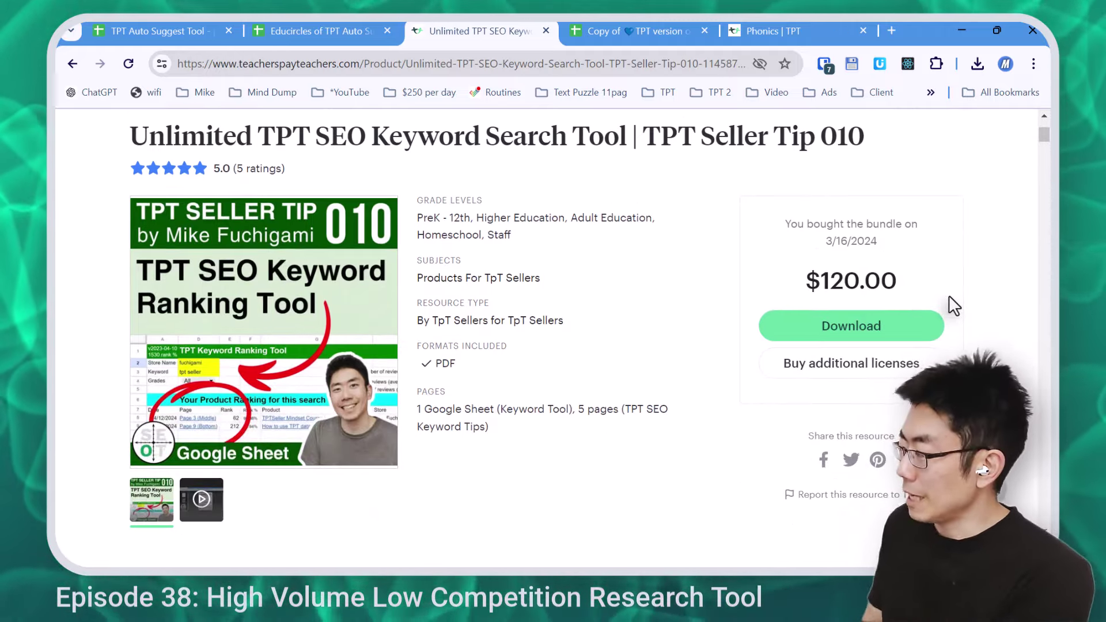
scroll(517, 320, down, 8)
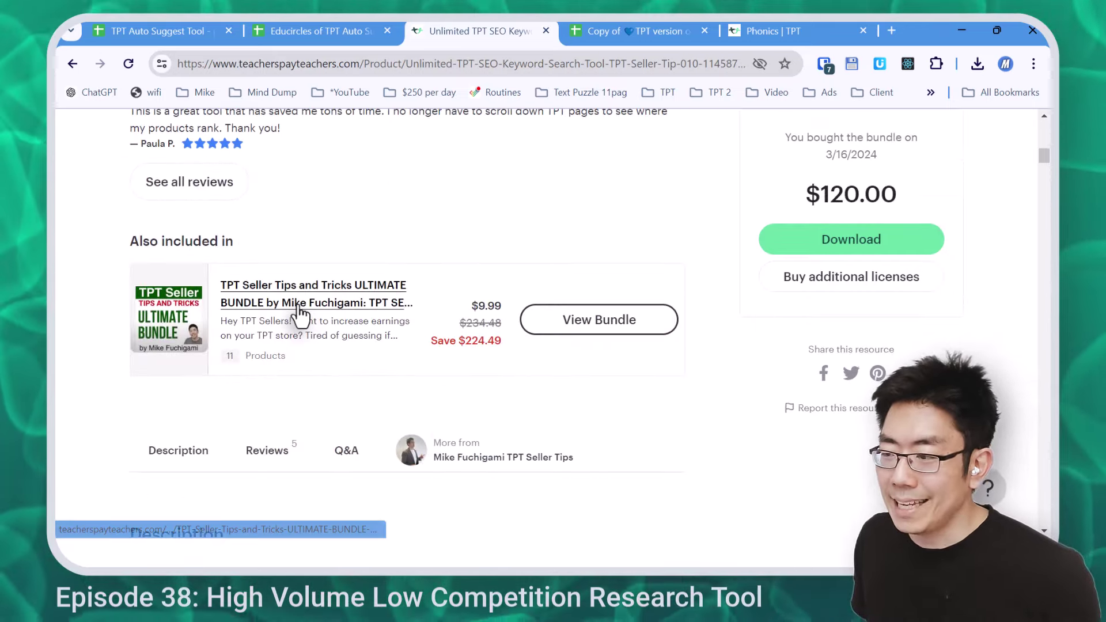
click(296, 316)
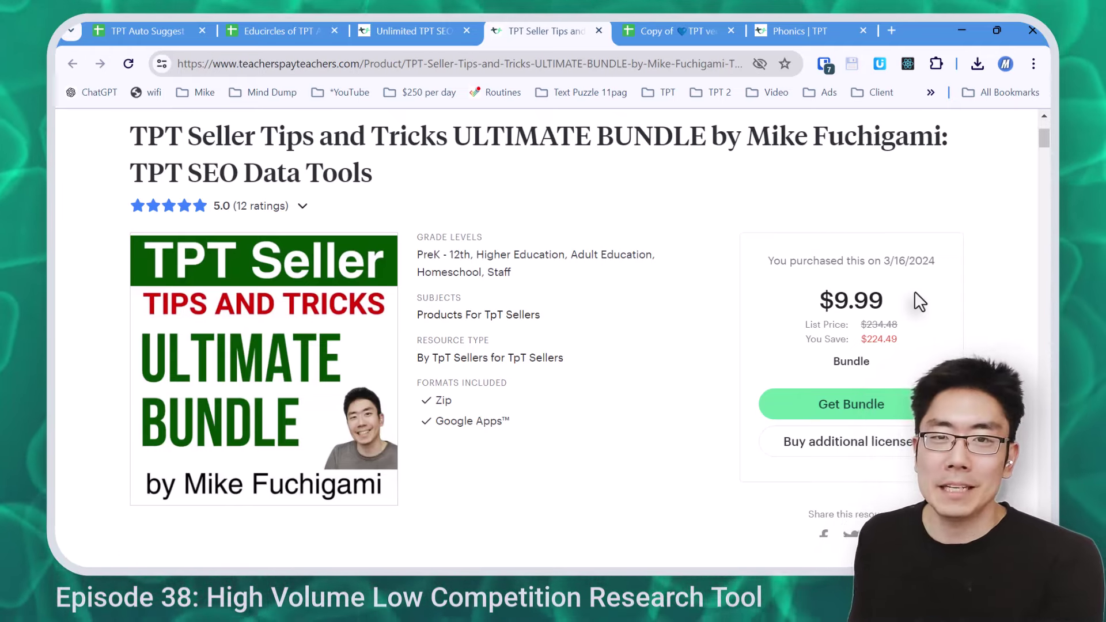
key(ctrl+1)
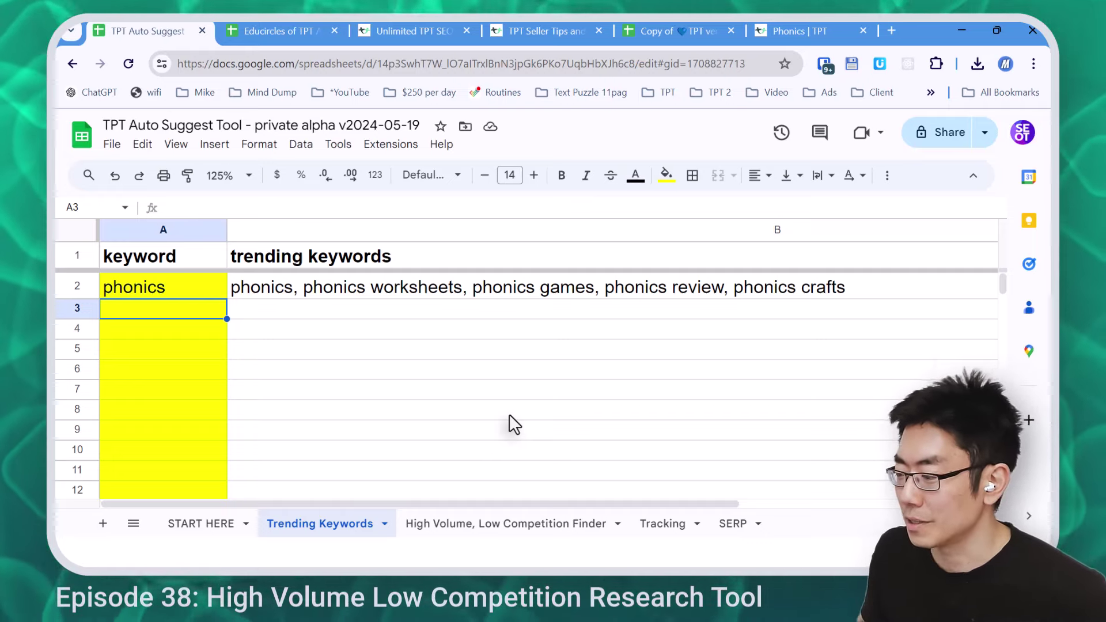
- Enter phonics as the keyword in cell A3 of the High Volume, Low Competition Finder sheet
key(F11)
click(526, 560)
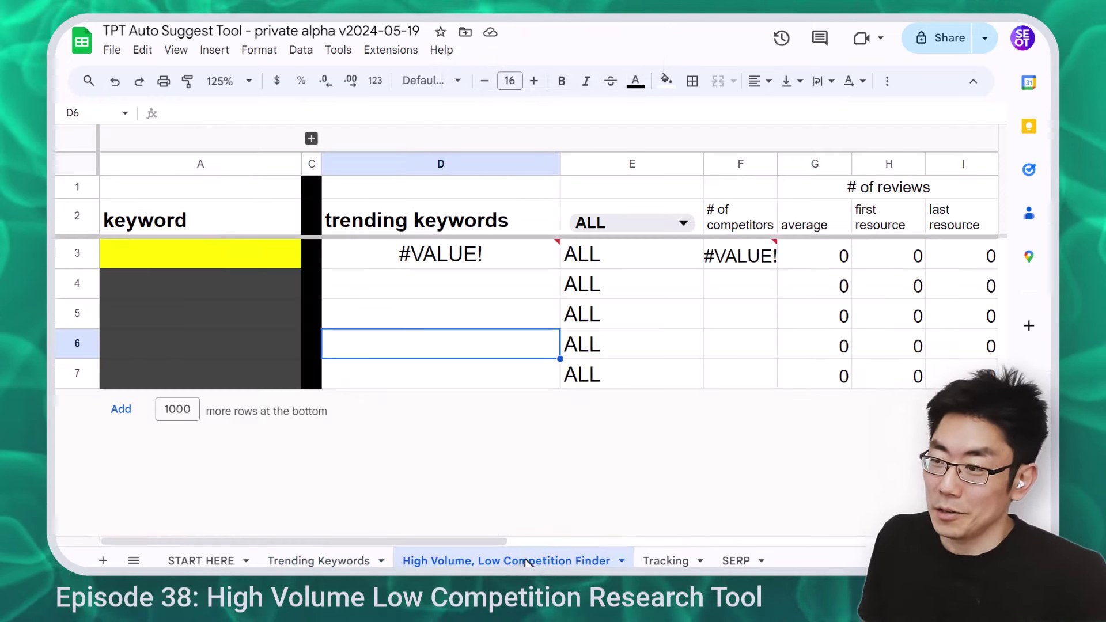
click(171, 257)
text(phonics)
double_click(201, 266)
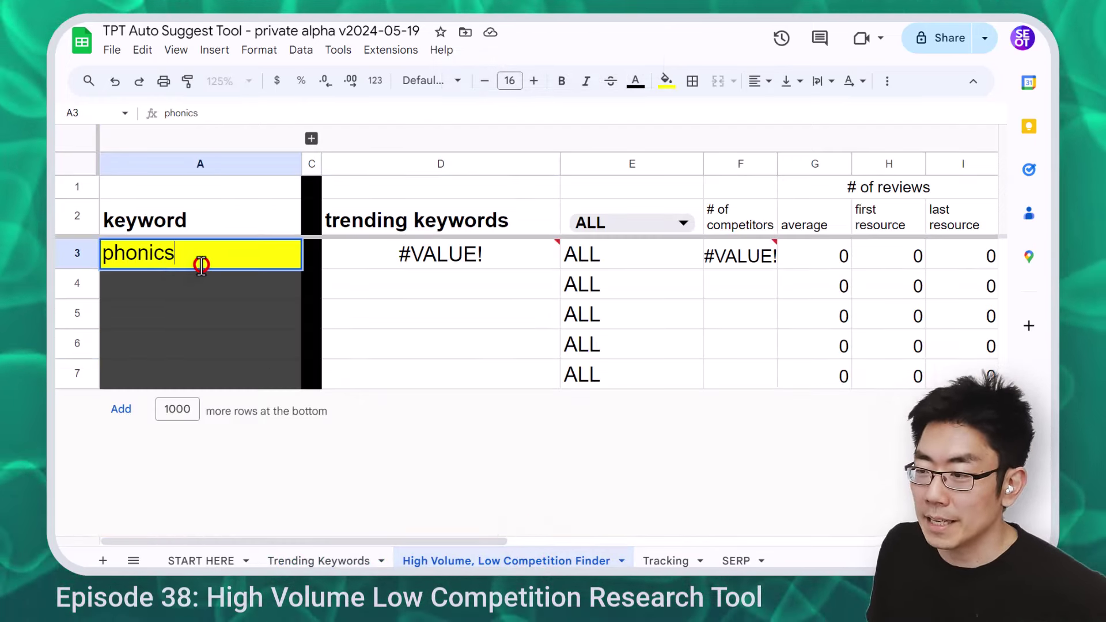
key(Return)
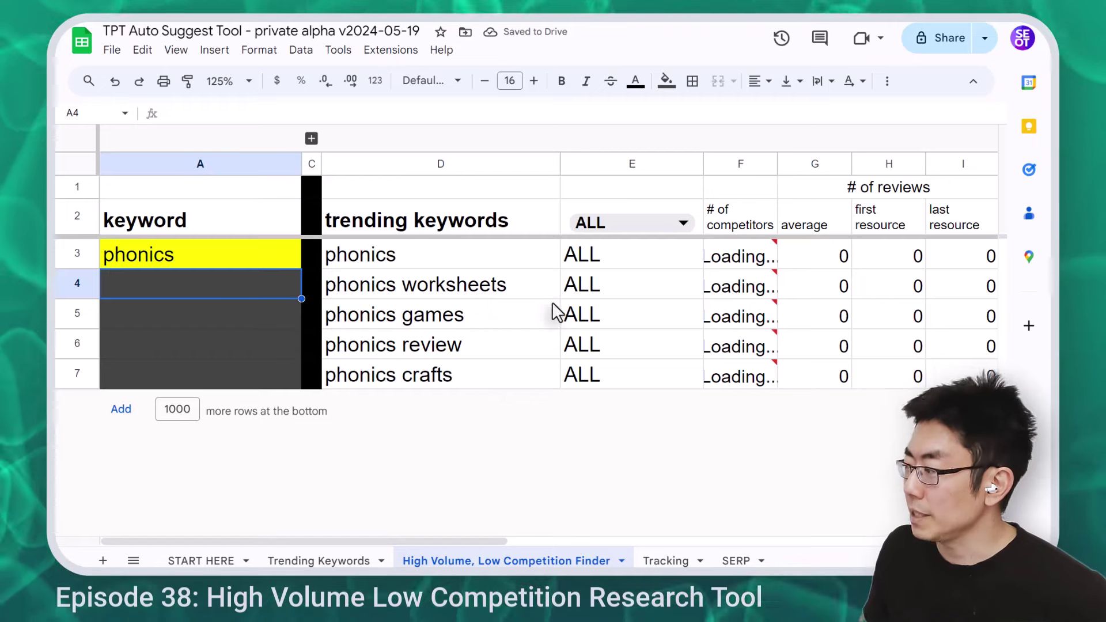
- Compare the number of competitors for phonics with that for phonics crafts across all grades
click(761, 258)
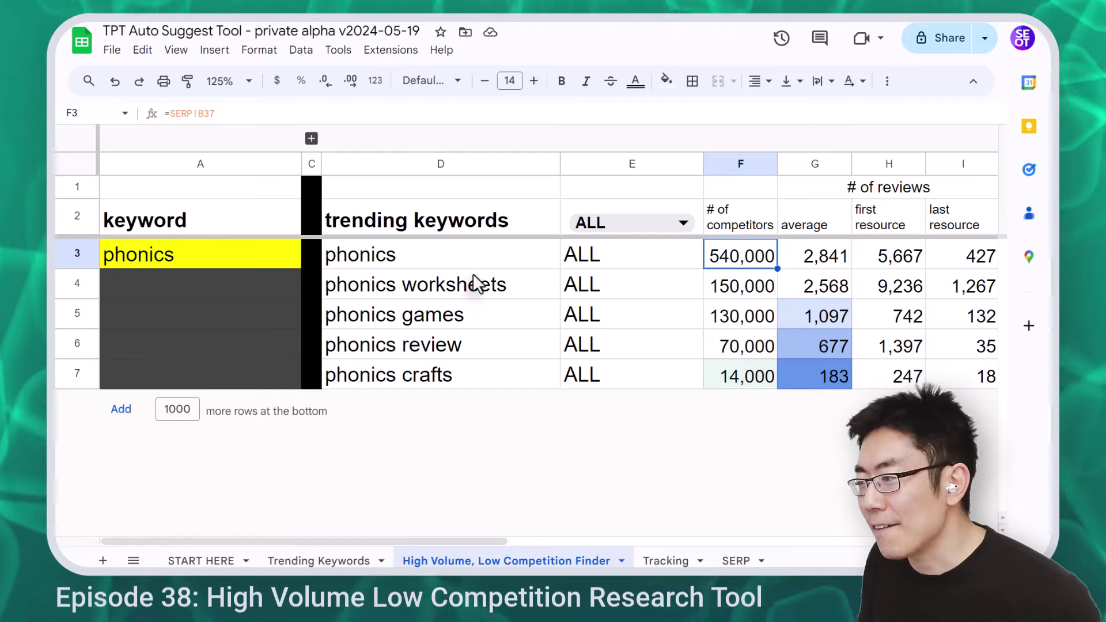
click(475, 255)
click(760, 255)
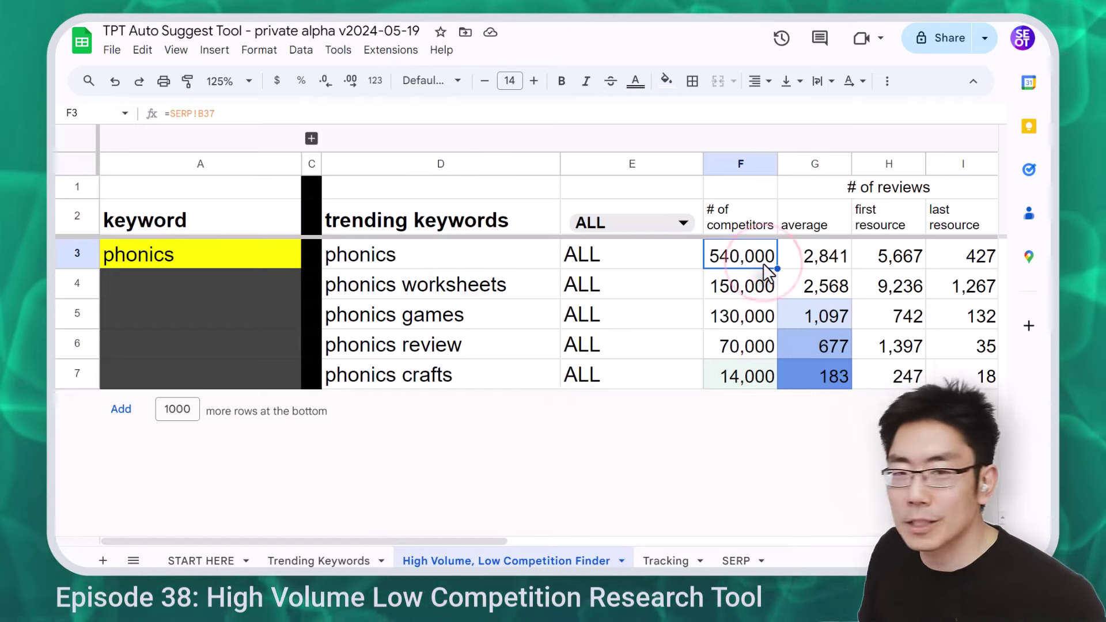
click(482, 373)
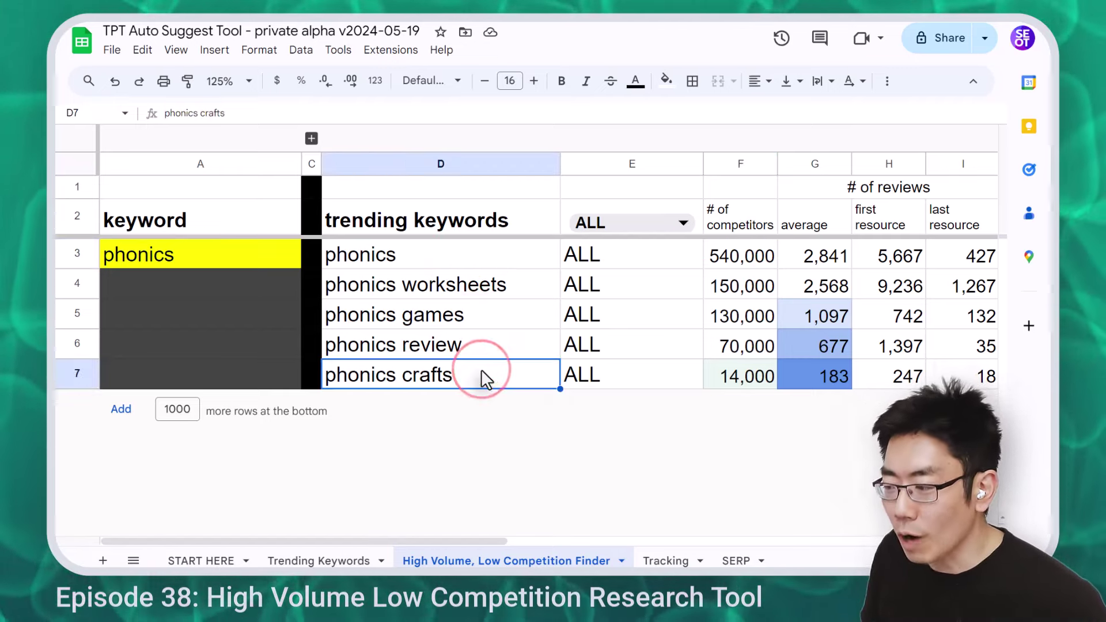
click(762, 375)
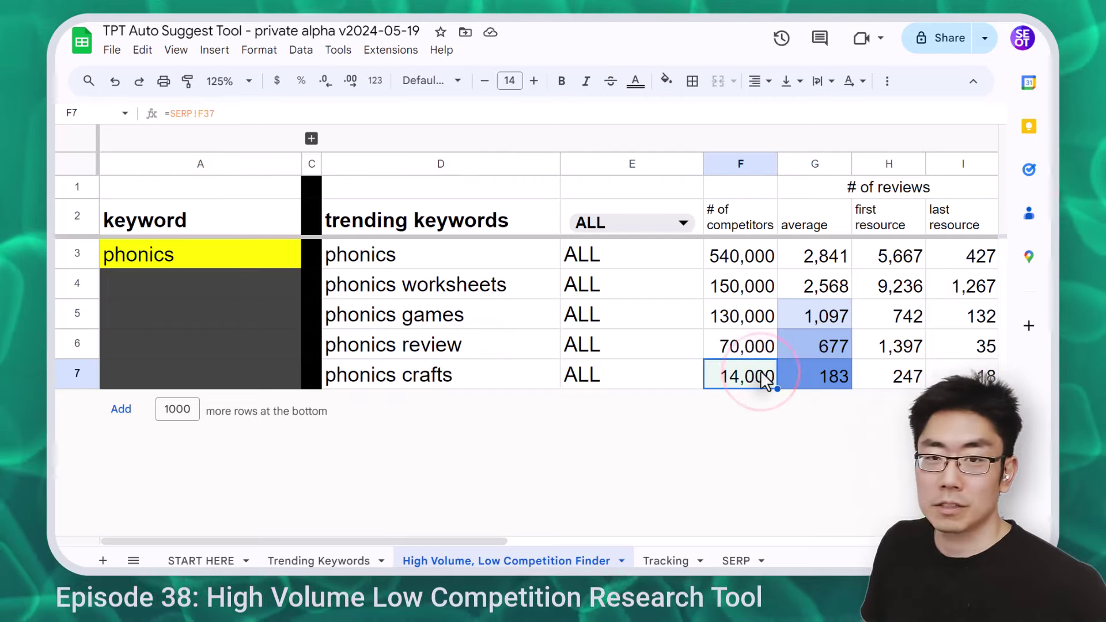
- Examine the average, first resource and last resource review counts for the phonics keyword
click(499, 261)
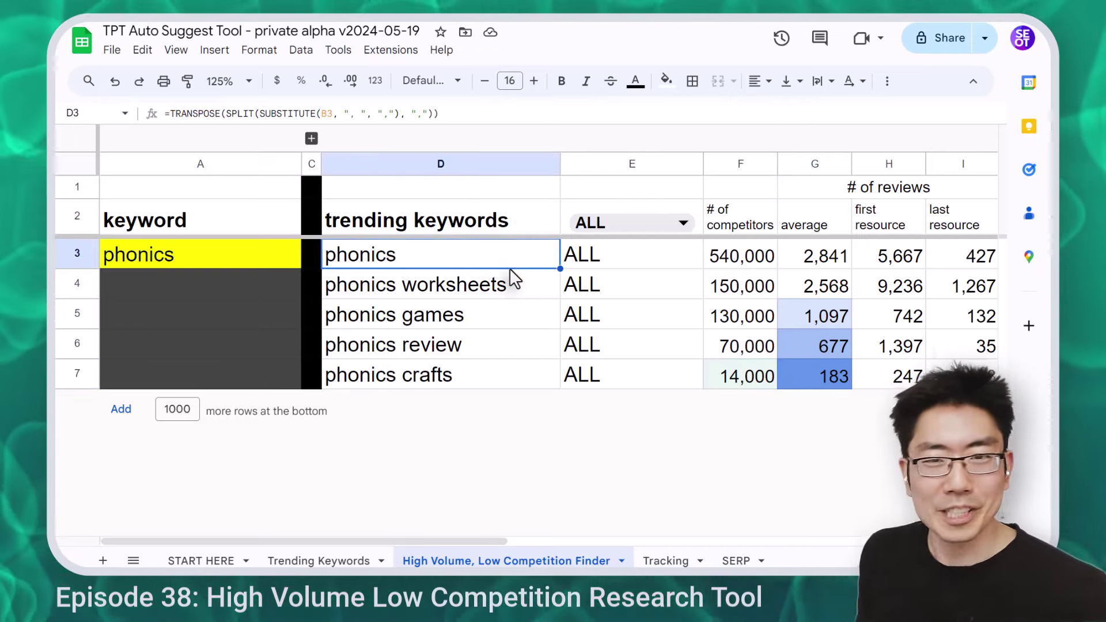
click(845, 258)
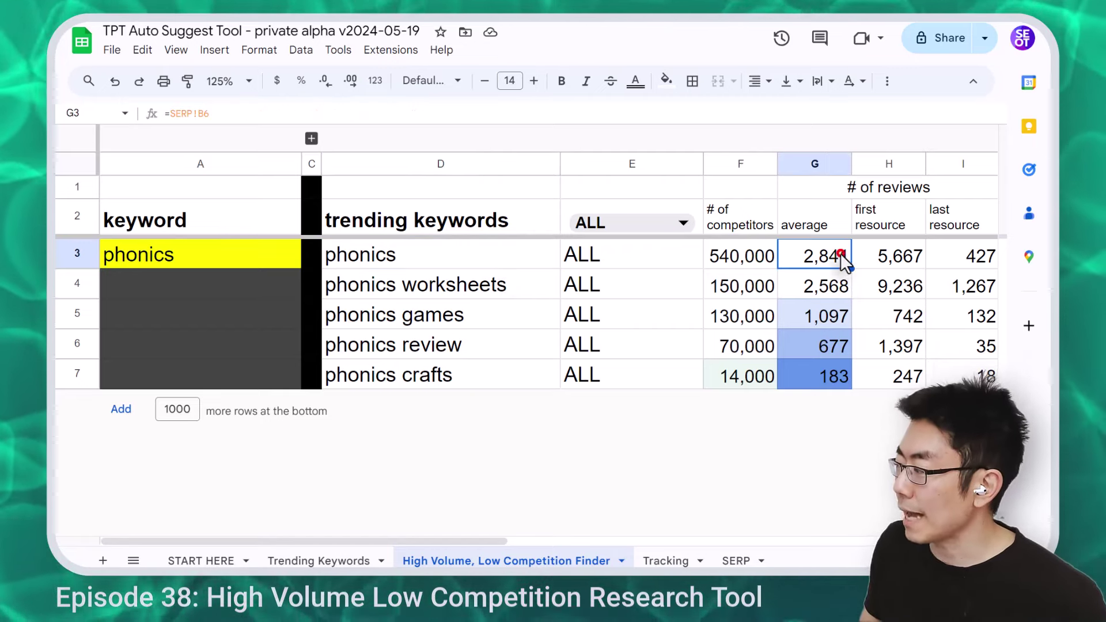
click(842, 254)
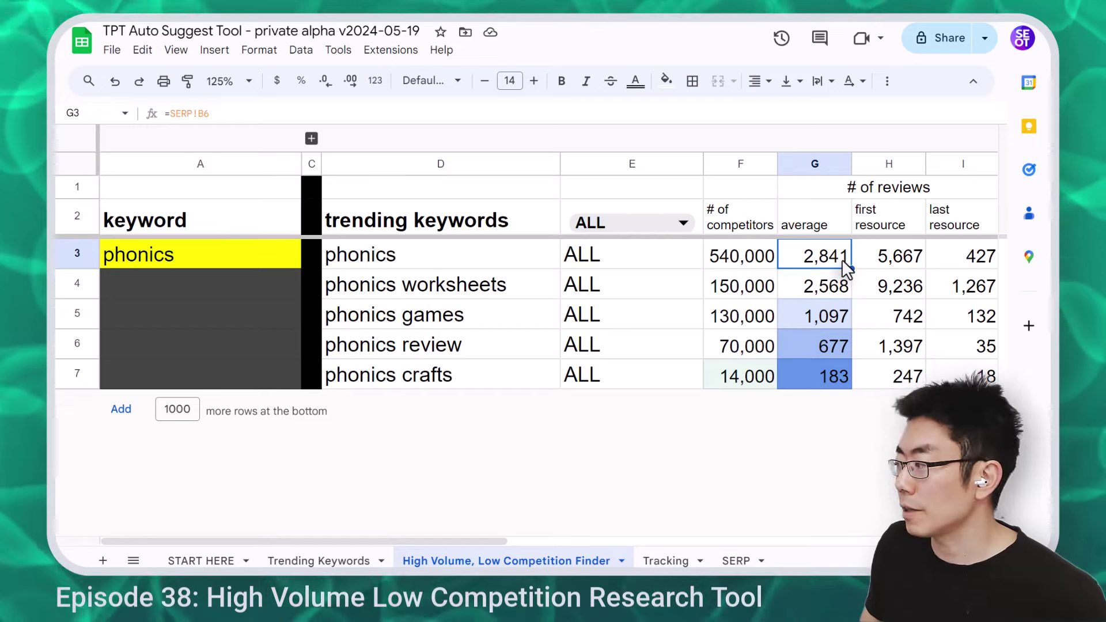
click(915, 259)
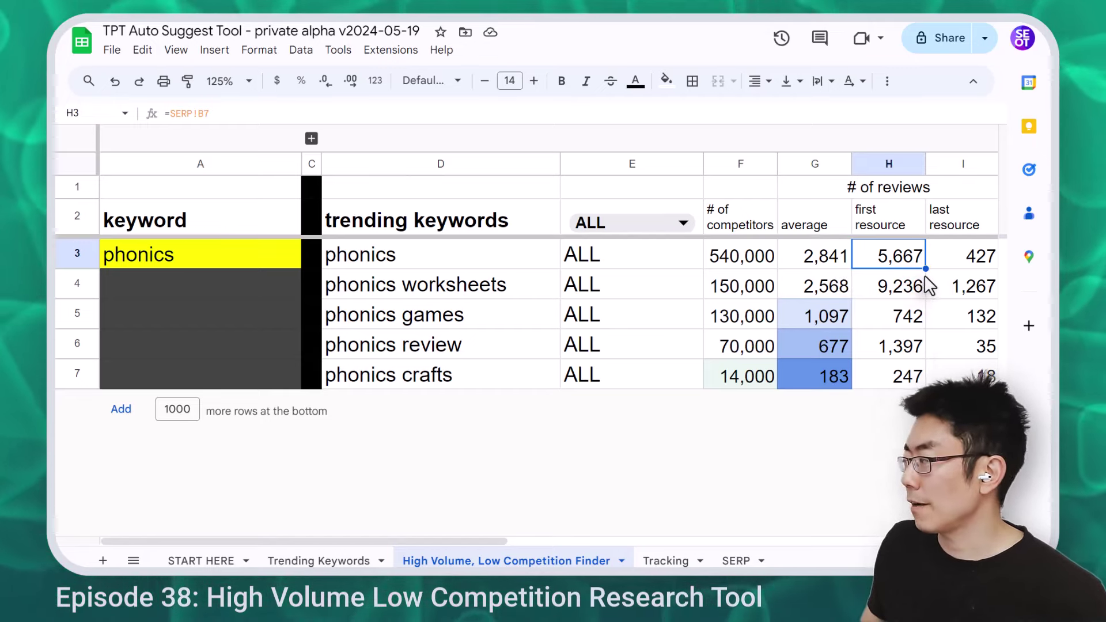
click(973, 262)
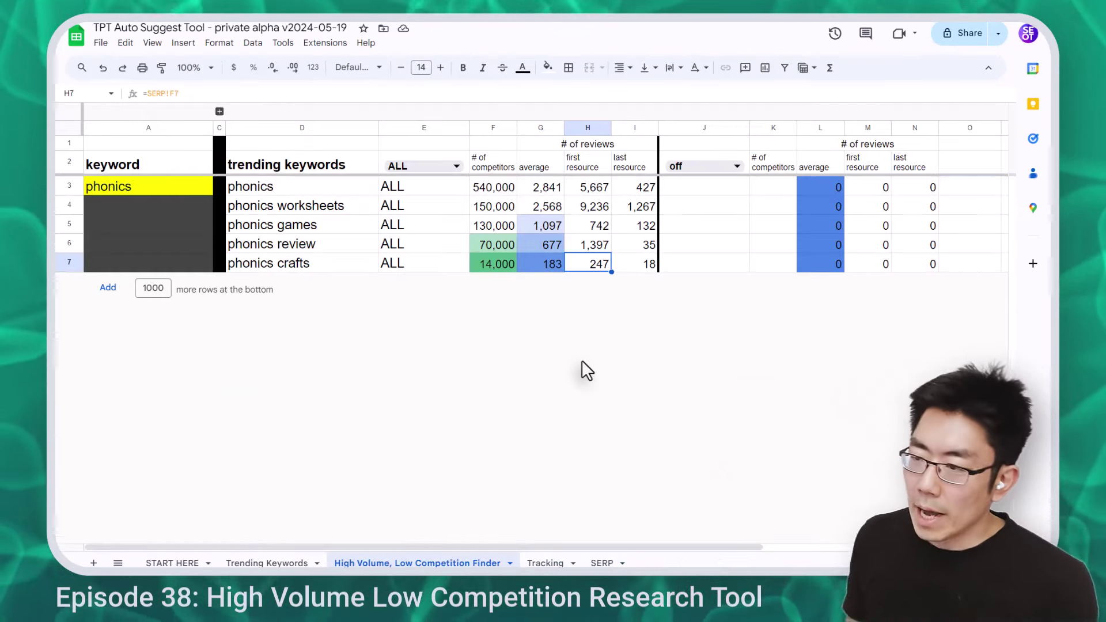
- Set the first grade filter to 1st and the second grade filter to 2nd for the phonics keywords
click(175, 188)
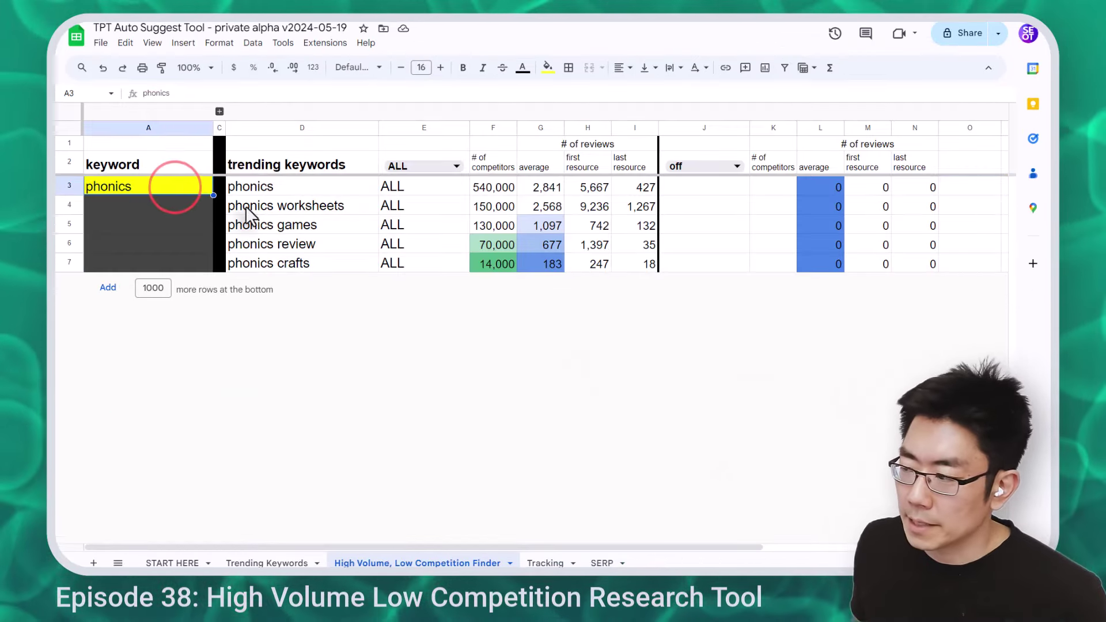
click(455, 167)
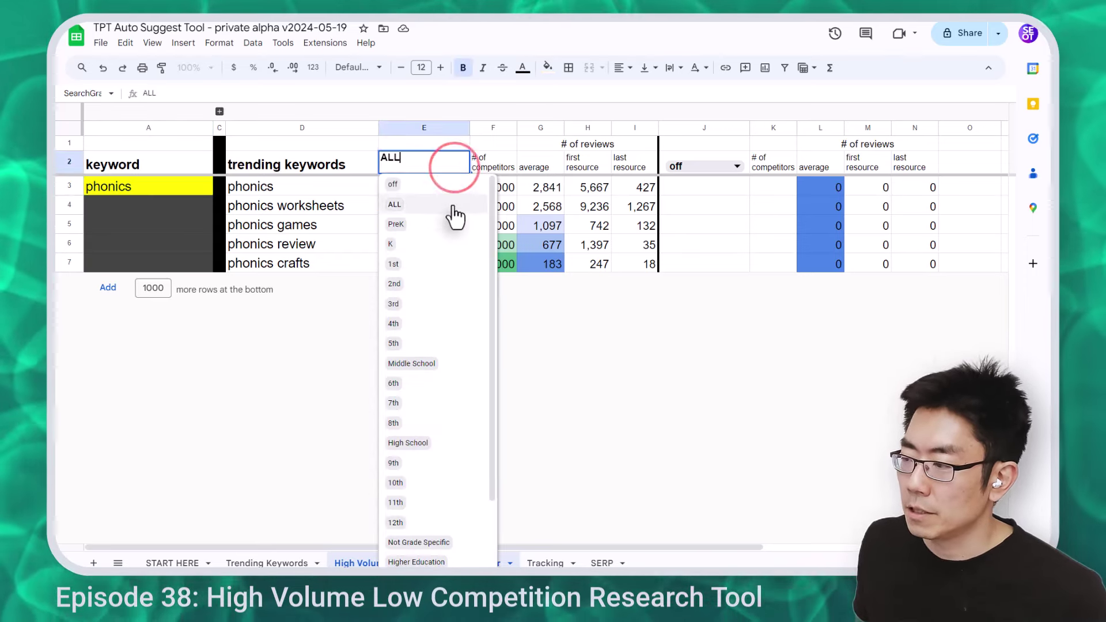
click(414, 263)
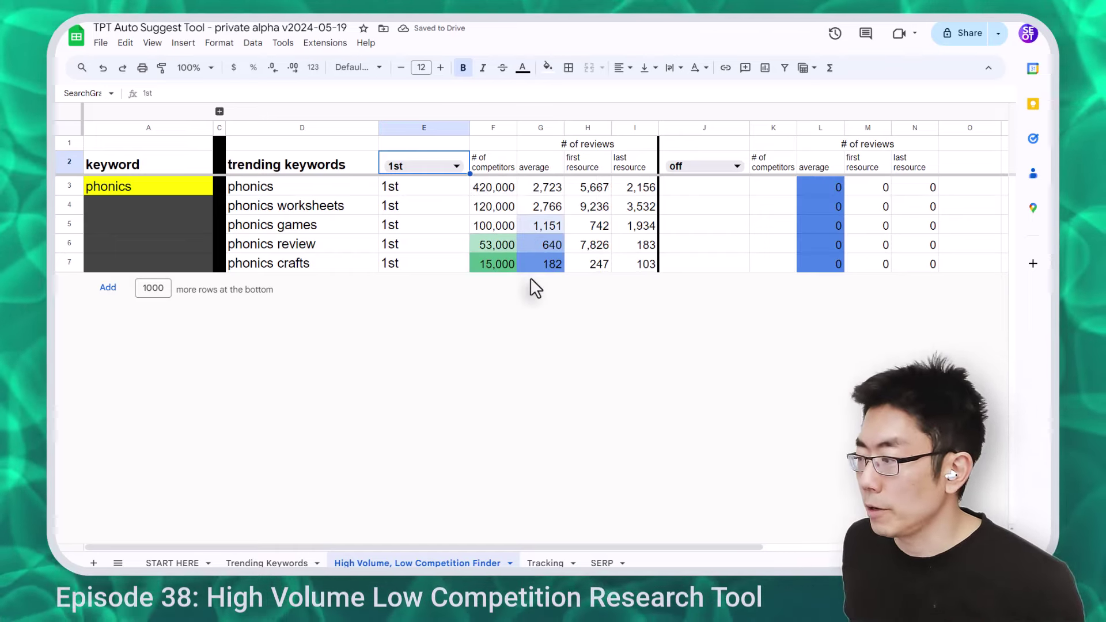
click(736, 167)
click(699, 283)
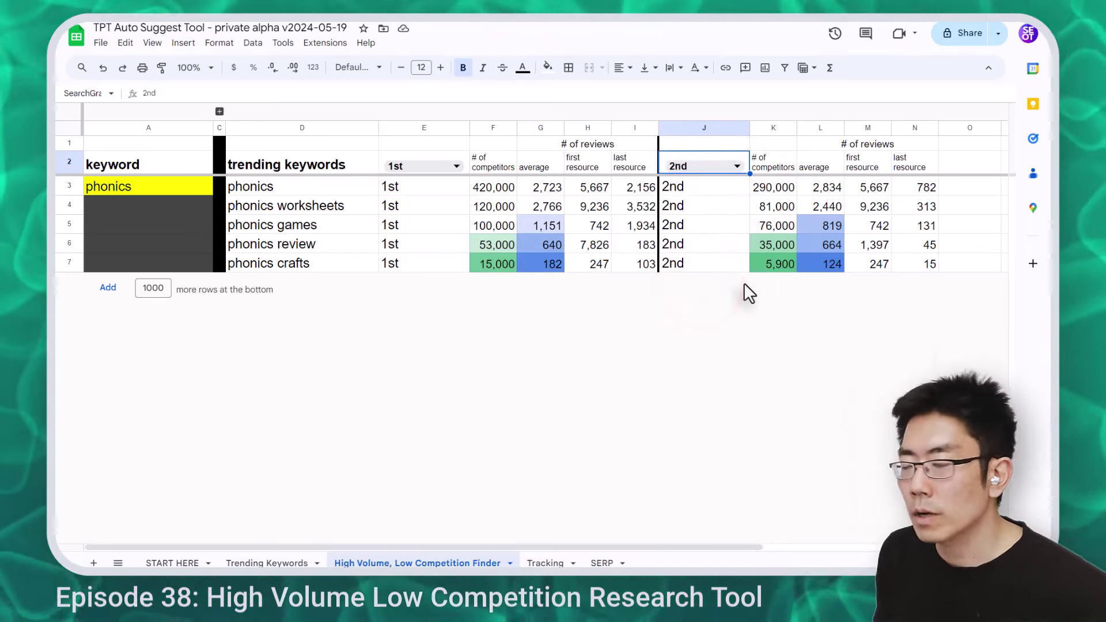
- Compare the competitor counts between 1st and 2nd grade, and check the 2nd grade average reviews down to phonics crafts
click(493, 128)
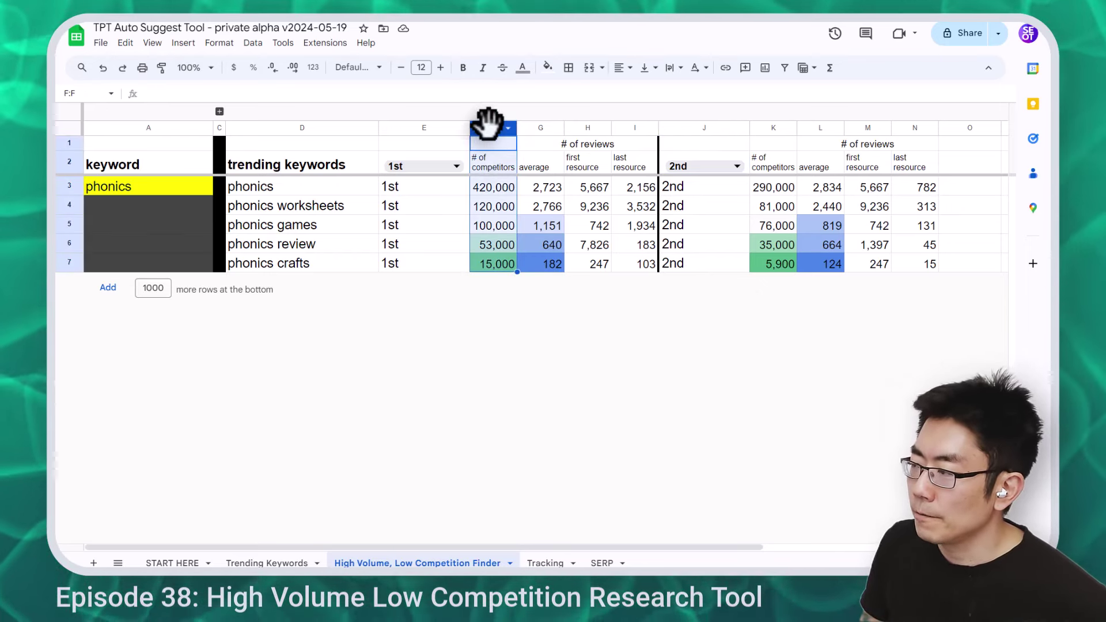
click(771, 128)
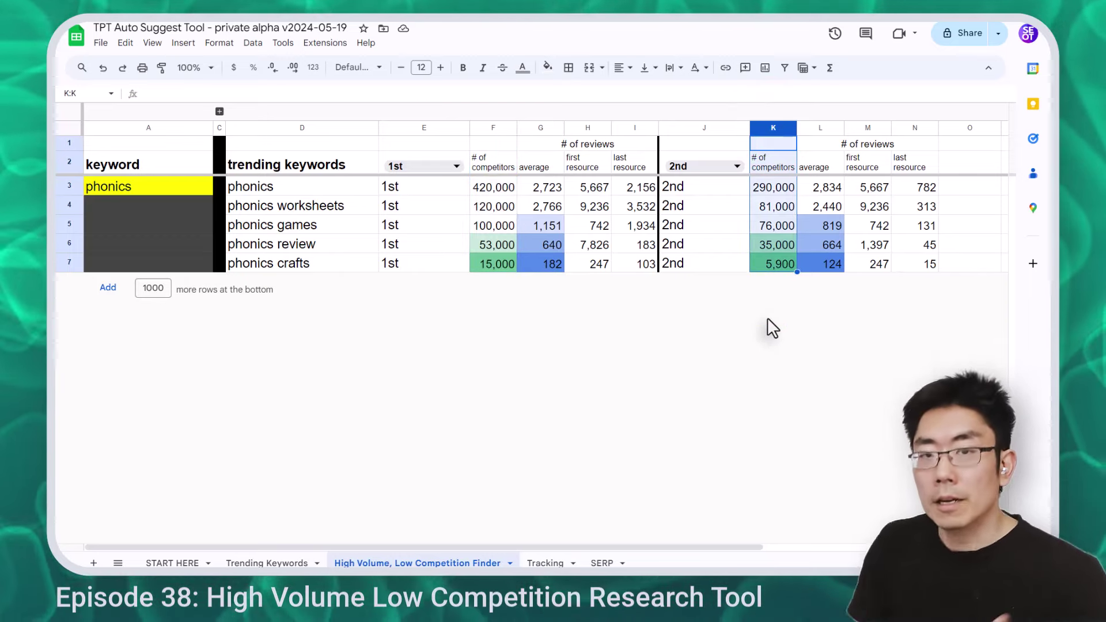
click(773, 264)
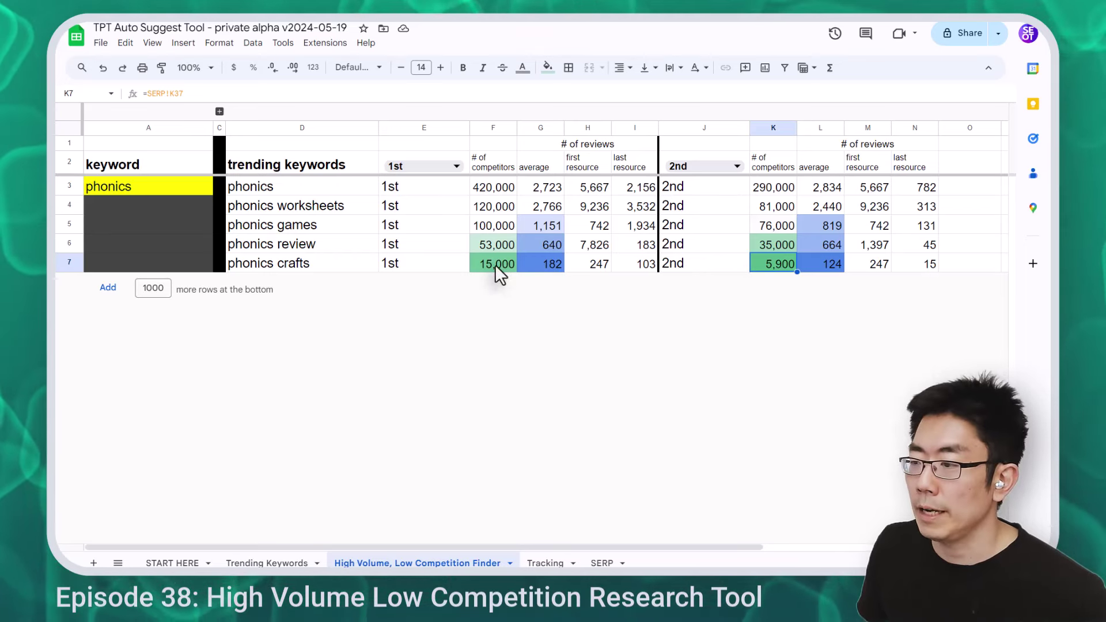
click(821, 127)
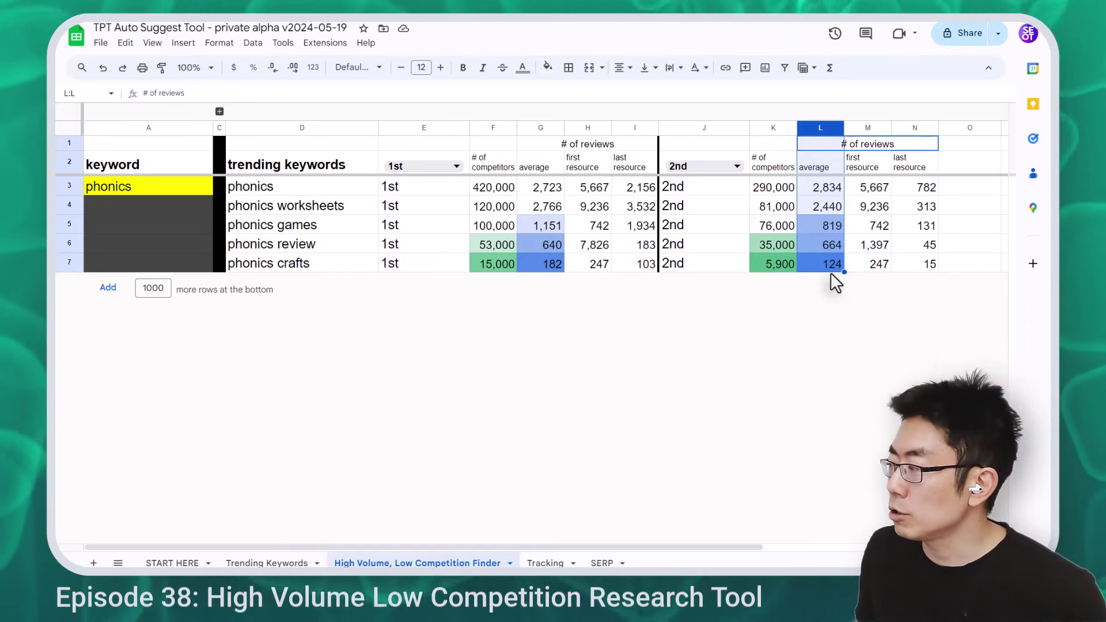
click(832, 268)
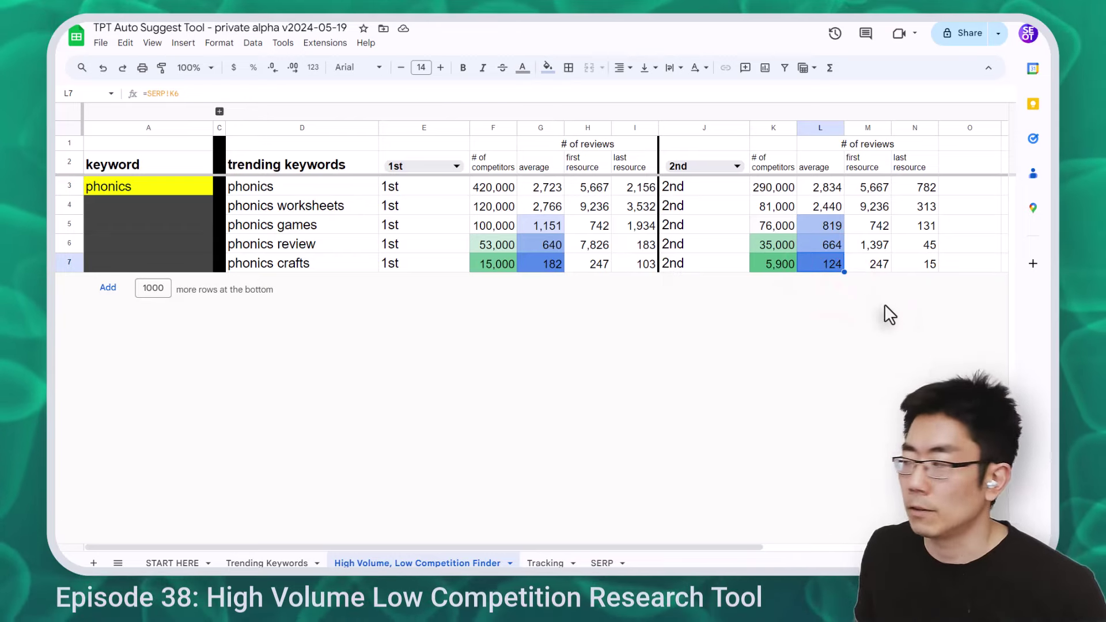
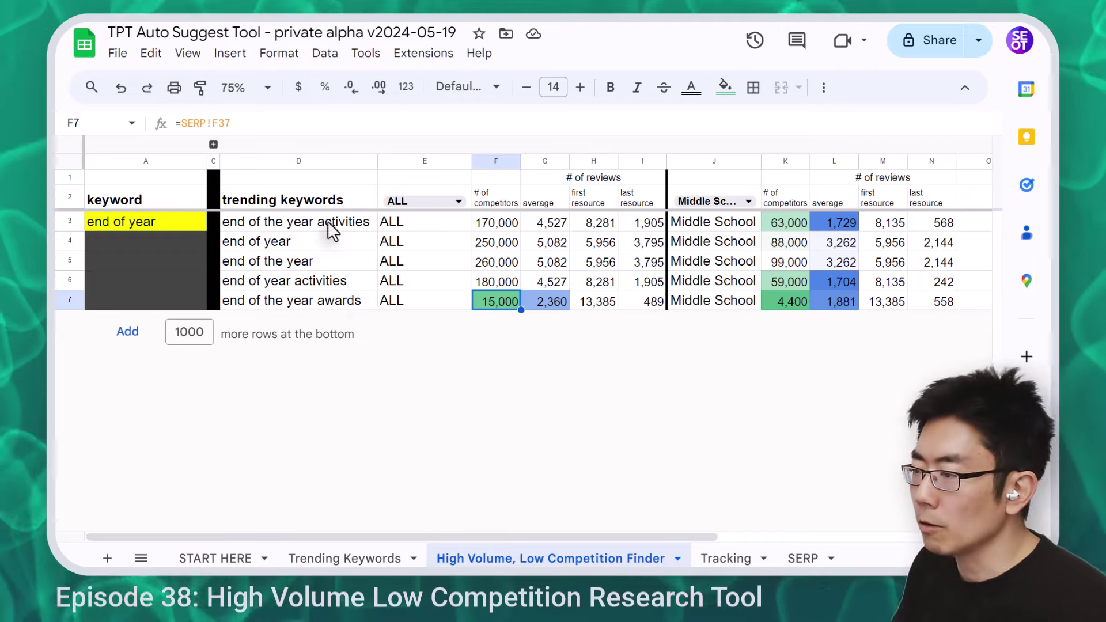
- Copy rows 3 to 7 of the end of year results and paste them as values only into the Tracking sheet from cell A3
click(70, 220)
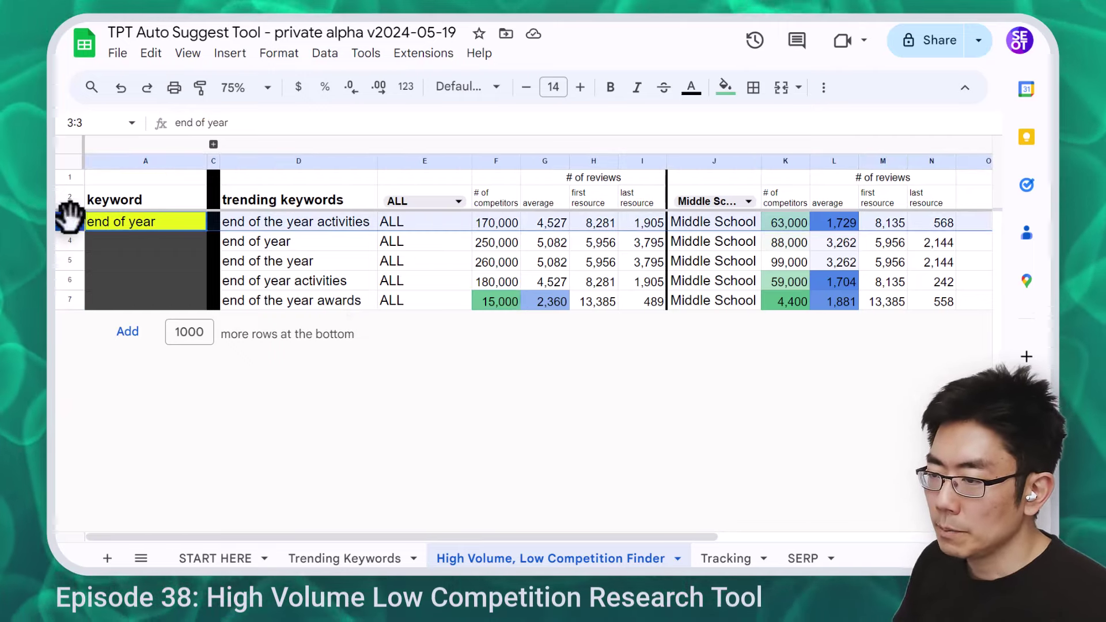
key(shift+Down)
key(shift+Down)
key(shift+Down)
key(shift+Down)
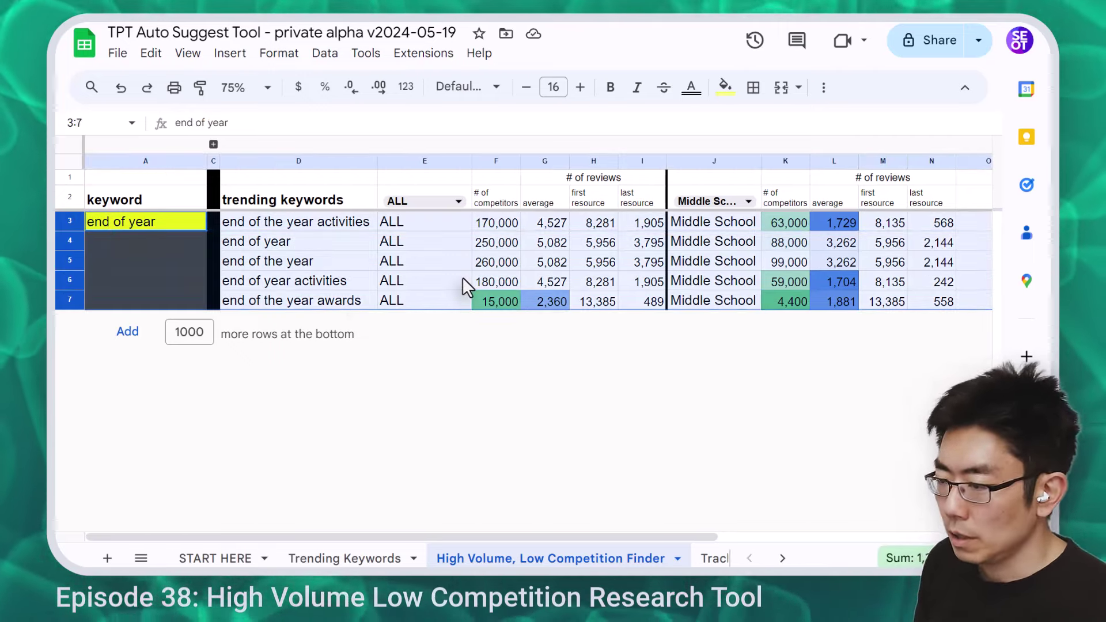
key(ctrl+c)
scroll(611, 563, down, 2)
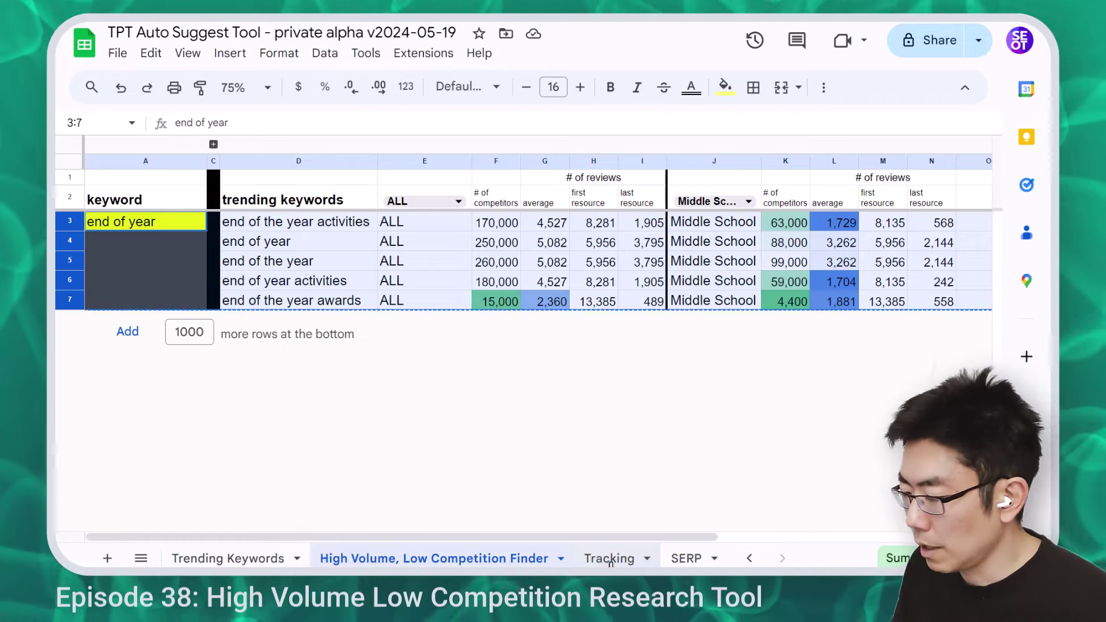
click(611, 559)
right_click(142, 215)
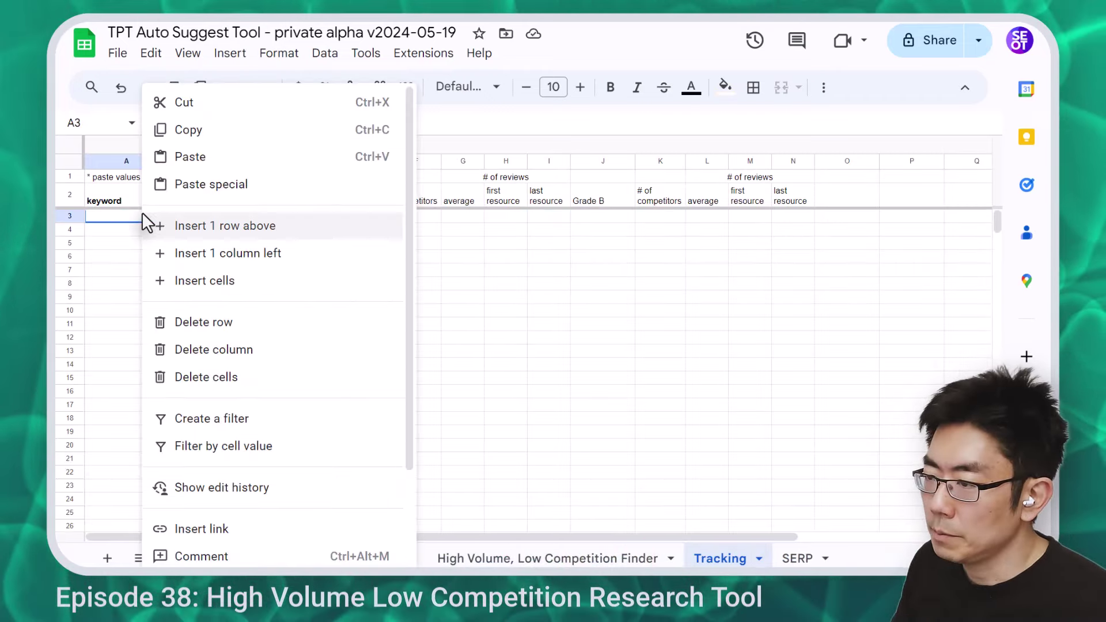
mouse_move(230, 190)
click(500, 189)
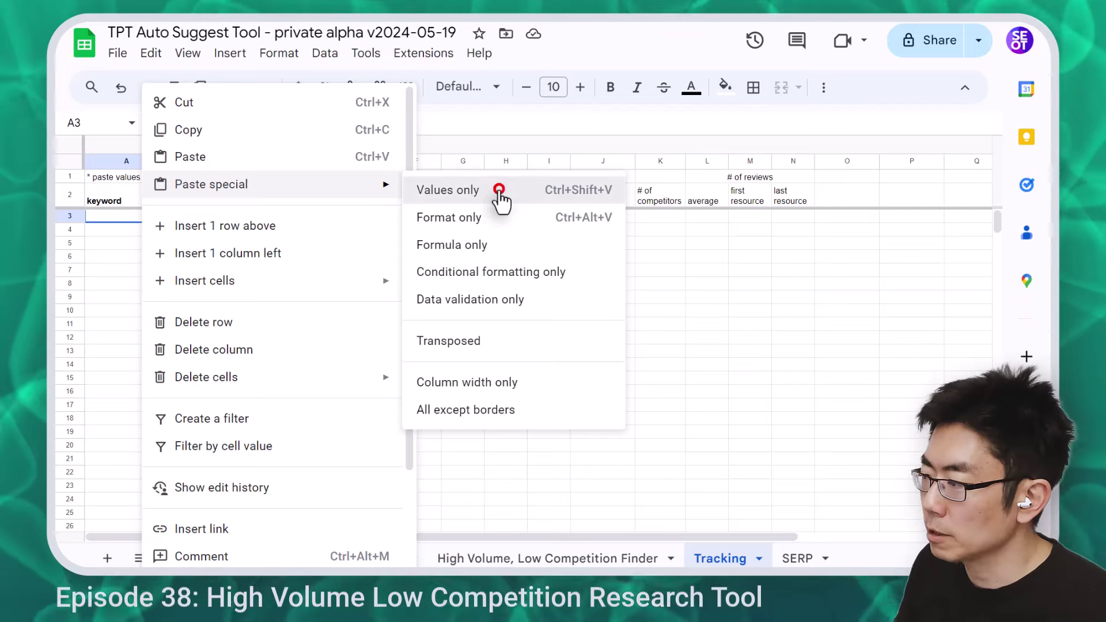
- Replace the keyword in the High Volume, Low Competition Finder with end of year life skills and check its trending keywords
key(ctrl+shift+Page_Up)
click(154, 217)
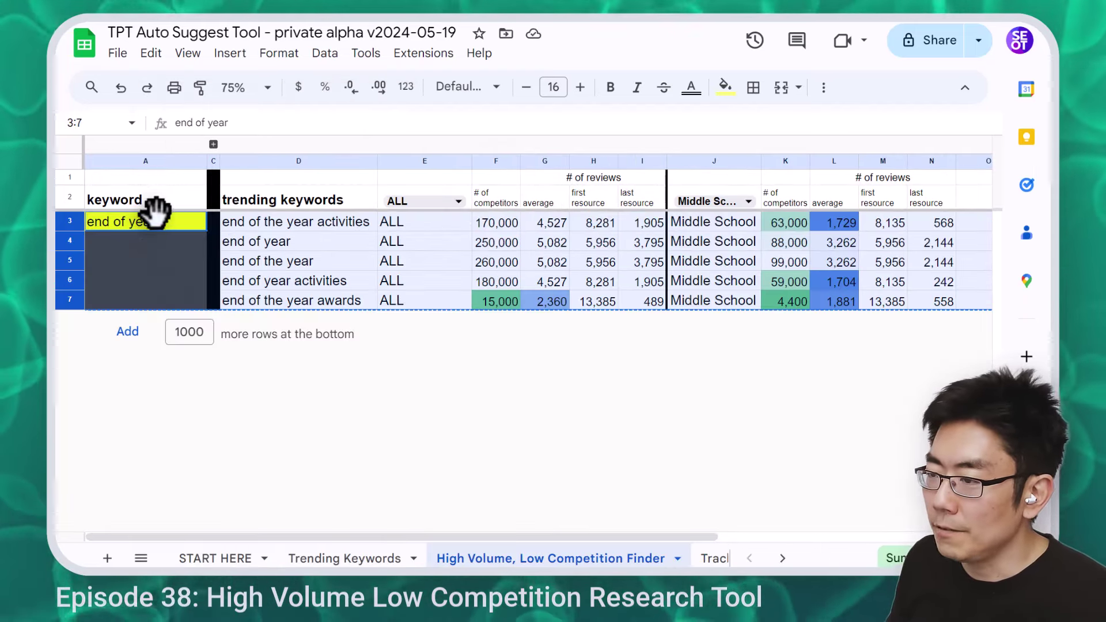
key(BackSpace)
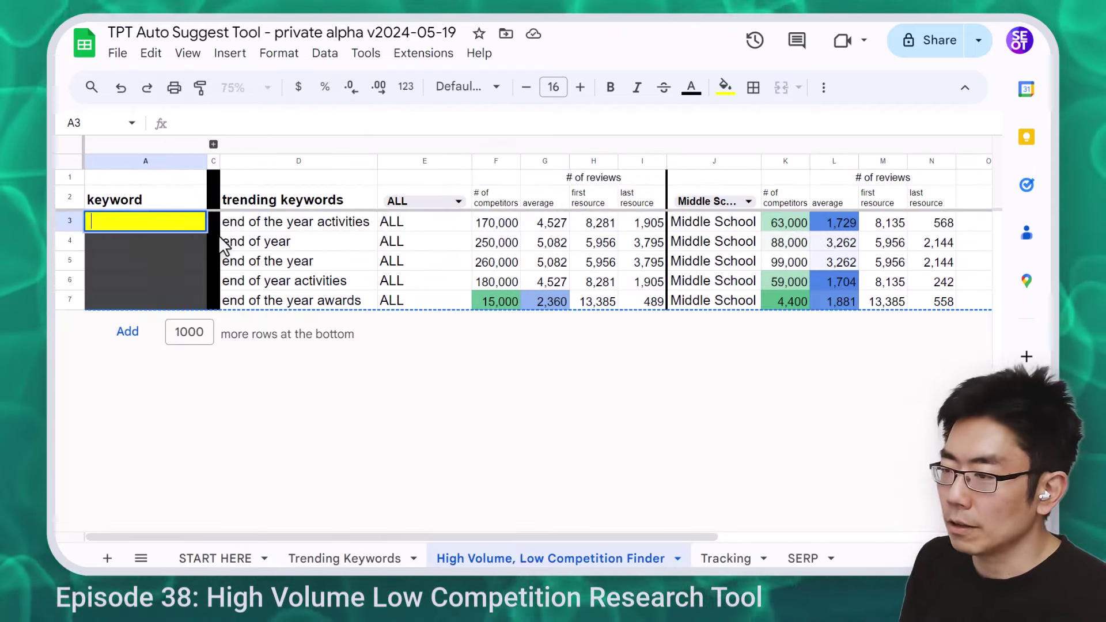
text(end of year life skills)
key(Return)
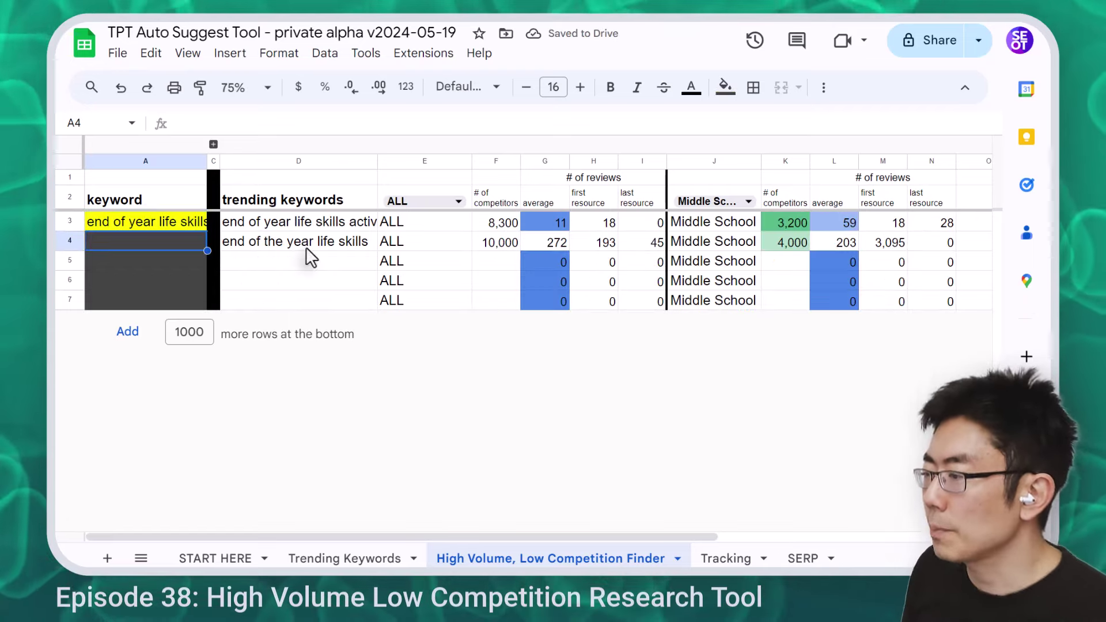
click(345, 225)
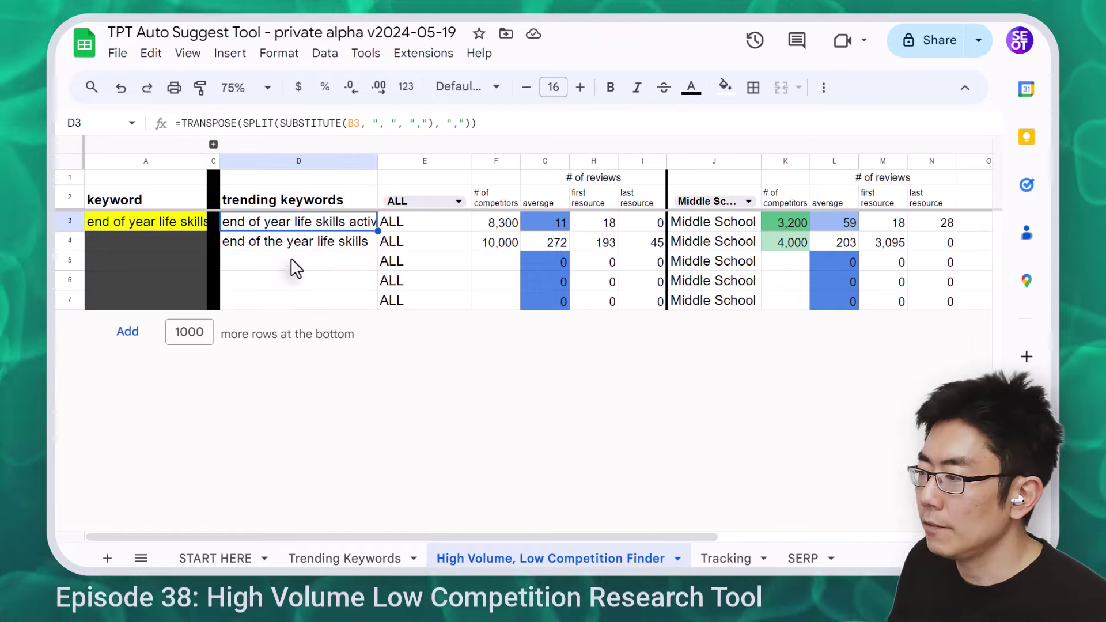
- Copy rows 3 and 4 of the end of year life skills results and paste them as values only into the Tracking sheet from cell A8
click(70, 221)
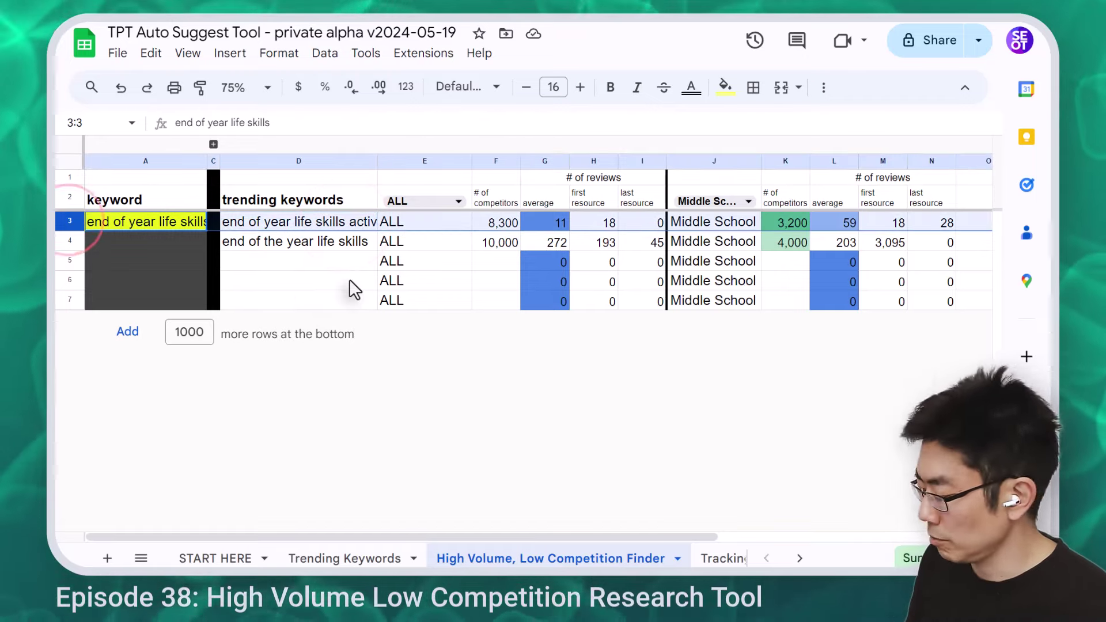
key(shift+Down)
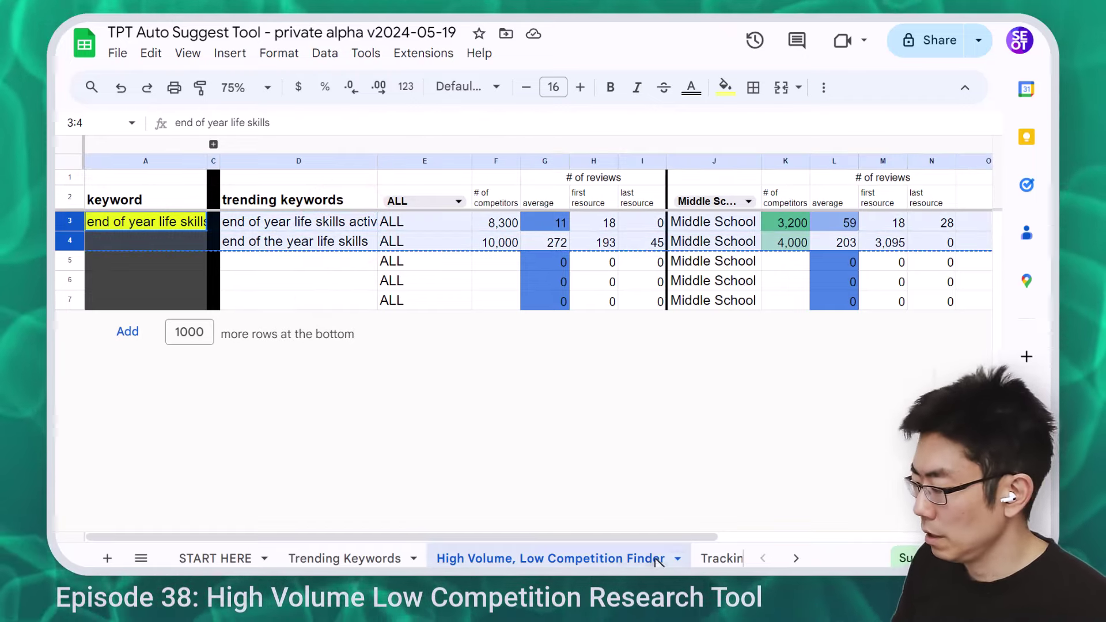
click(717, 558)
right_click(100, 287)
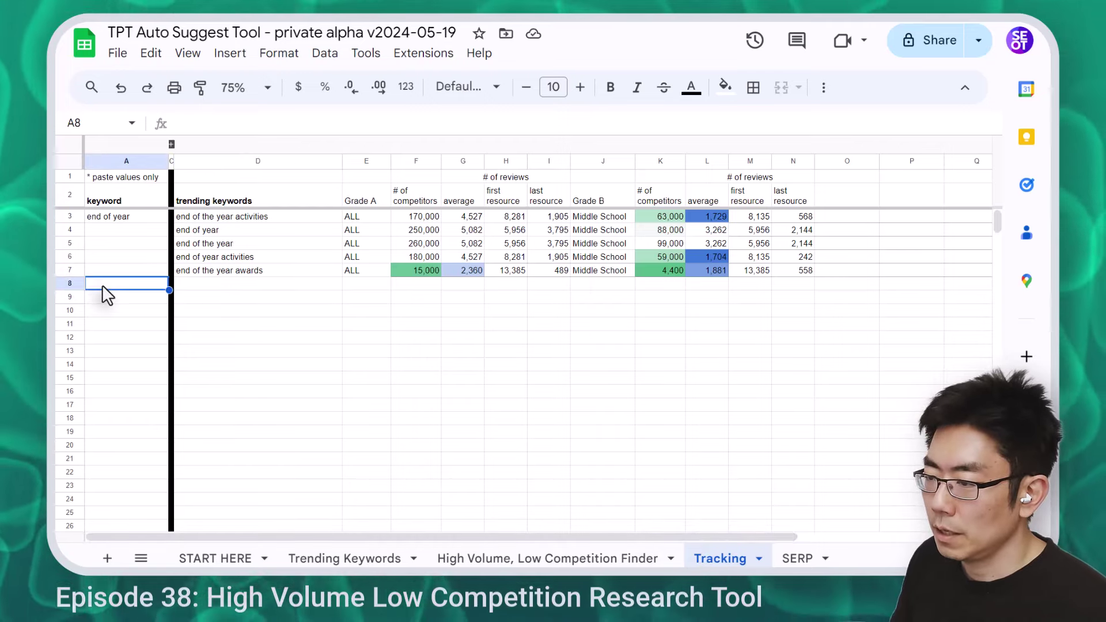
mouse_move(225, 185)
click(387, 189)
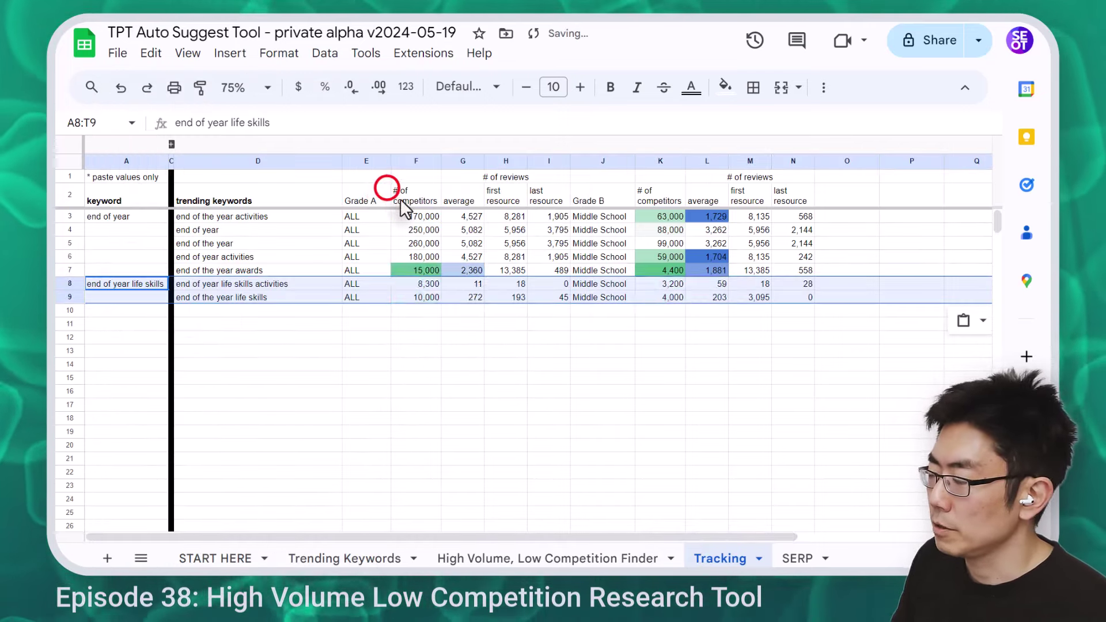
- Compare the number of competitors for ALL grades and Middle School in columns F and K of the Tracking sheet
click(564, 398)
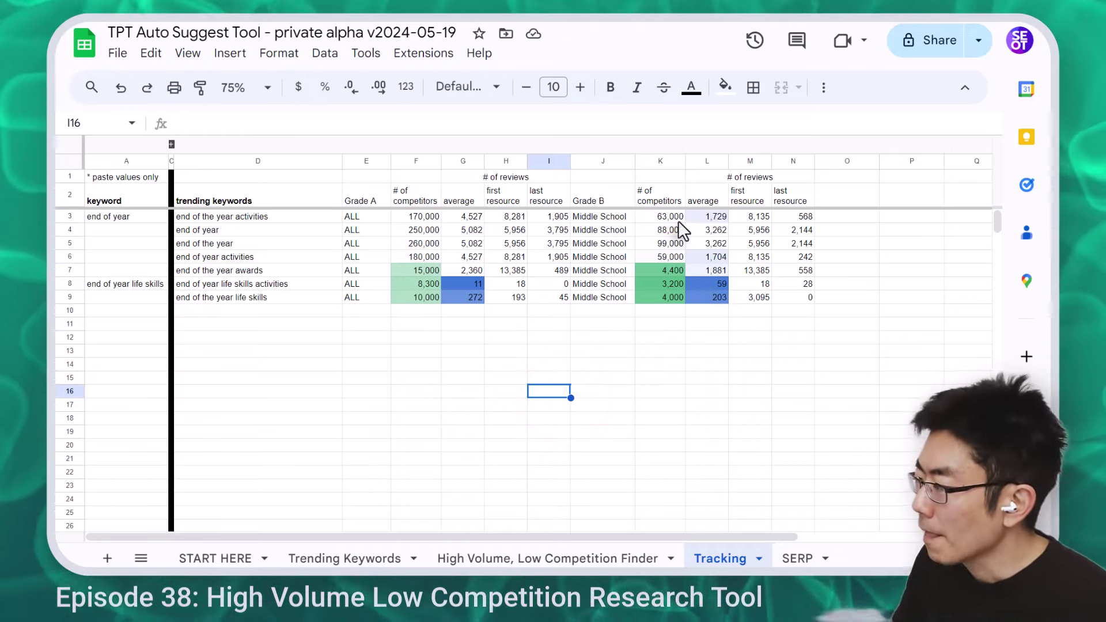
click(413, 160)
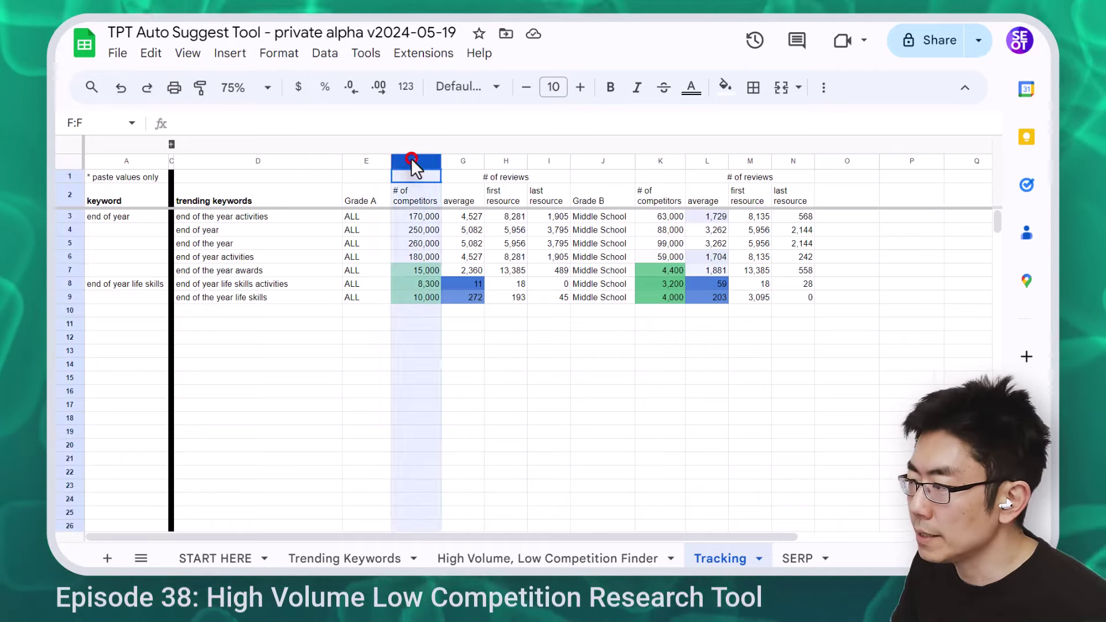
ctrl+click(661, 162)
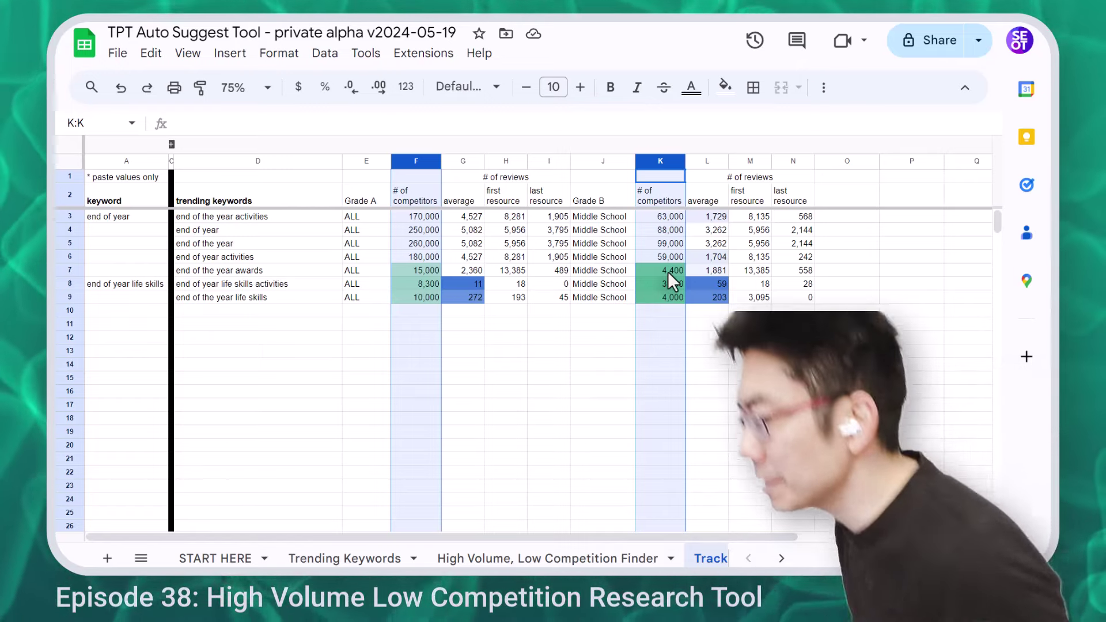
click(592, 317)
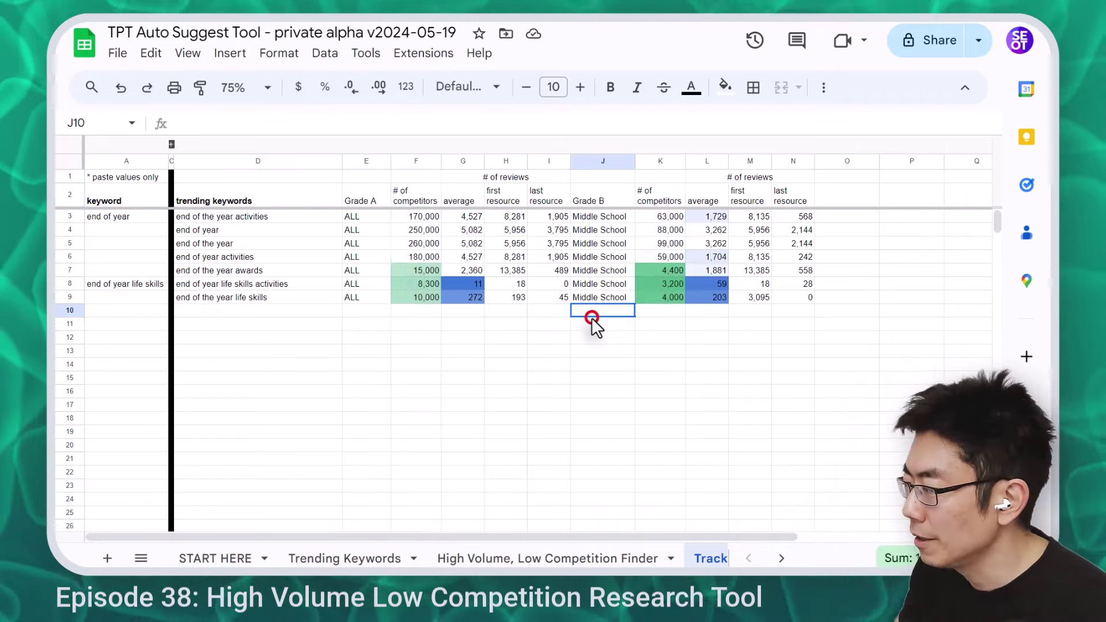
- Replace the keyword in the High Volume, Low Competition Finder with life skills
click(521, 559)
text(life skills)
key(Return)
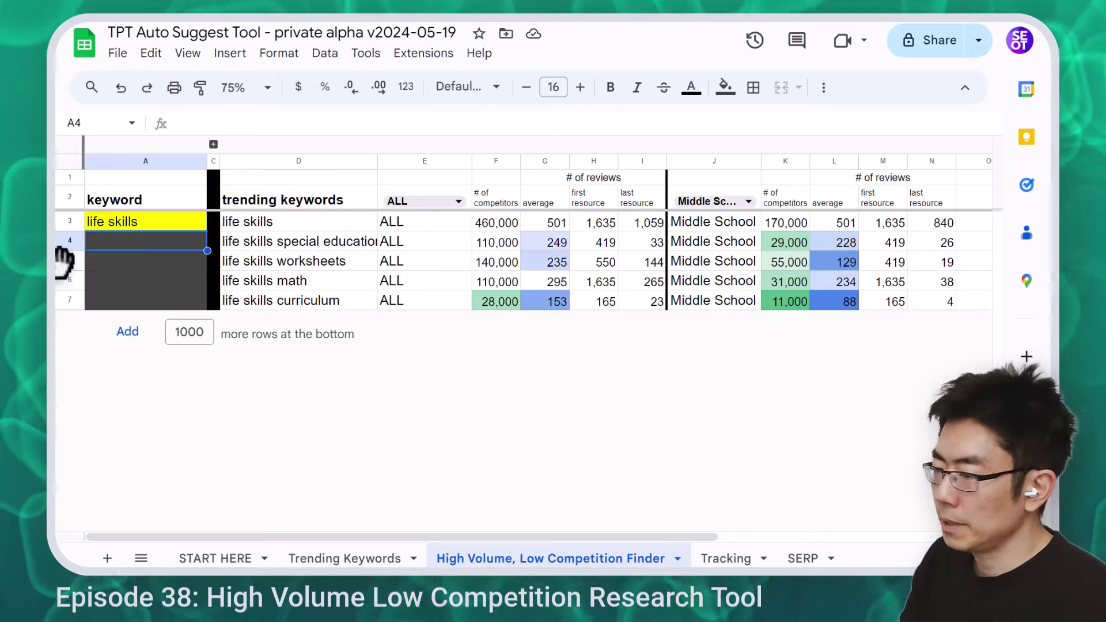
- Copy rows 3 to 7 of the life skills results and paste them as values only into the Tracking sheet from cell A10
click(70, 221)
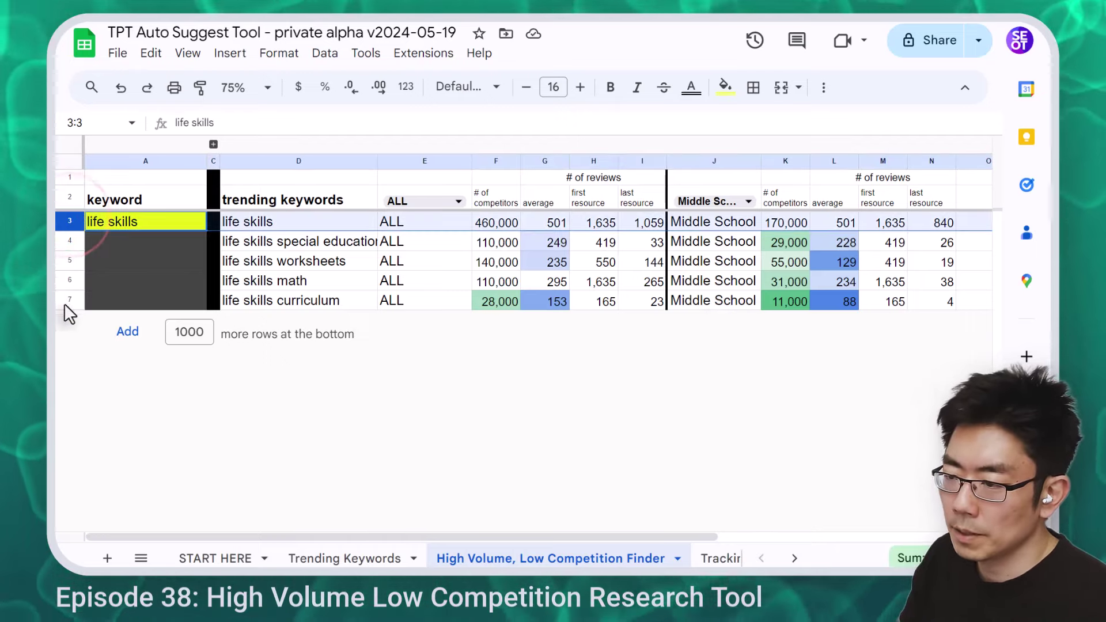
shift+click(67, 300)
click(721, 559)
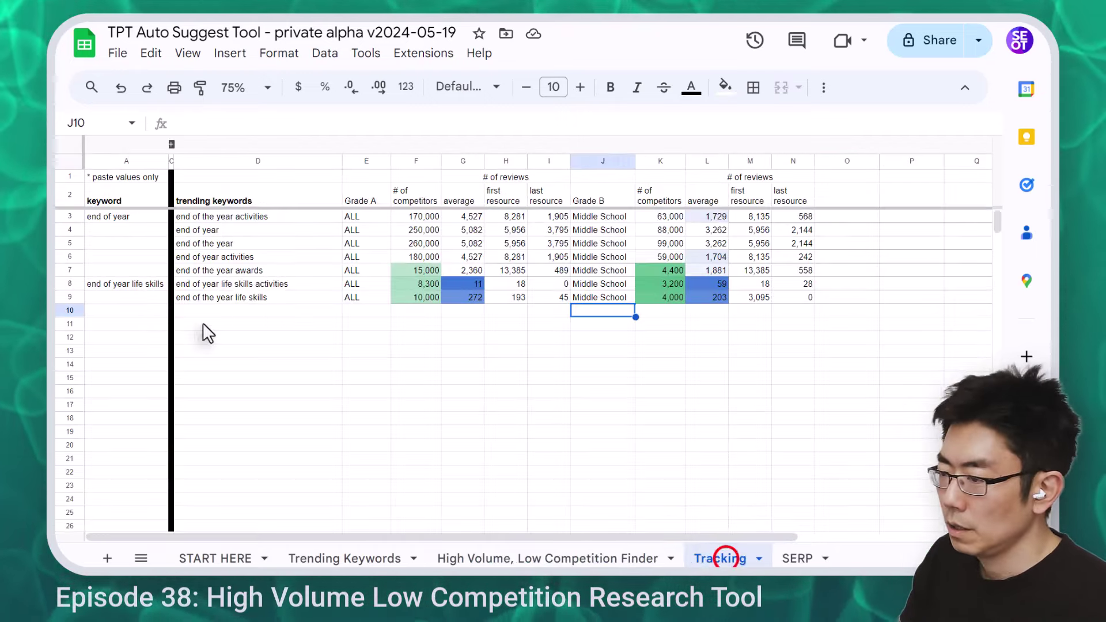
click(150, 310)
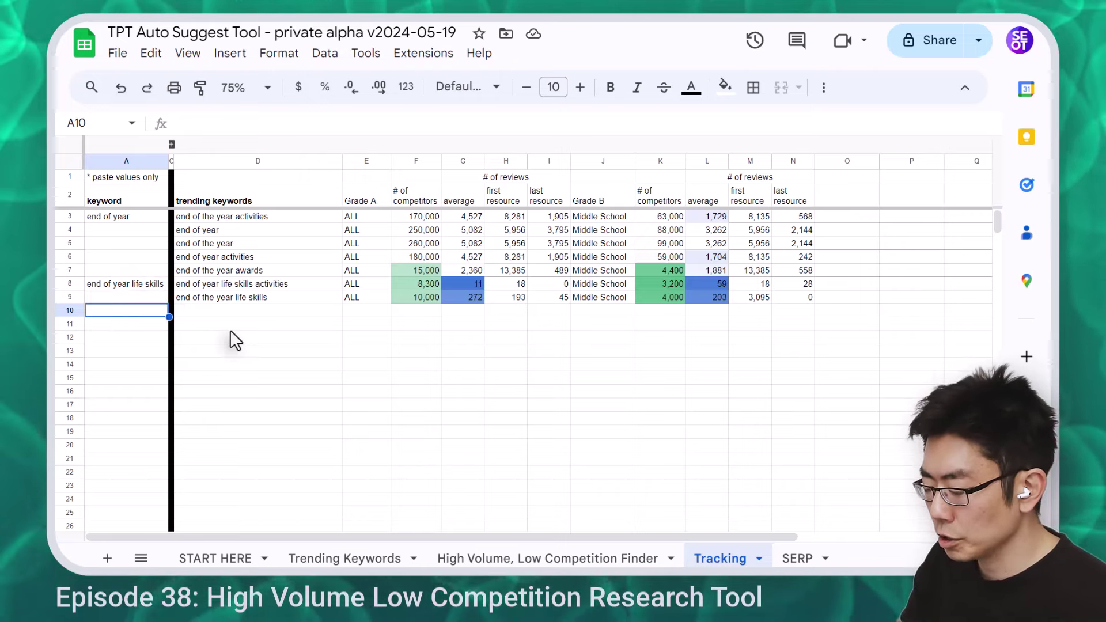
key(ctrl+shift+v)
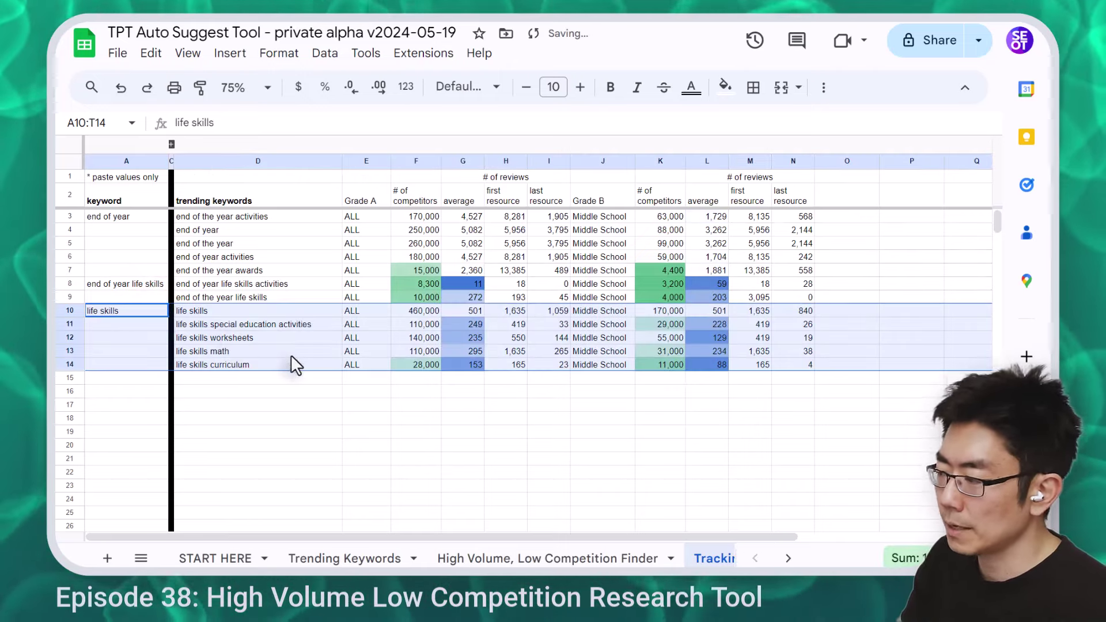
click(387, 432)
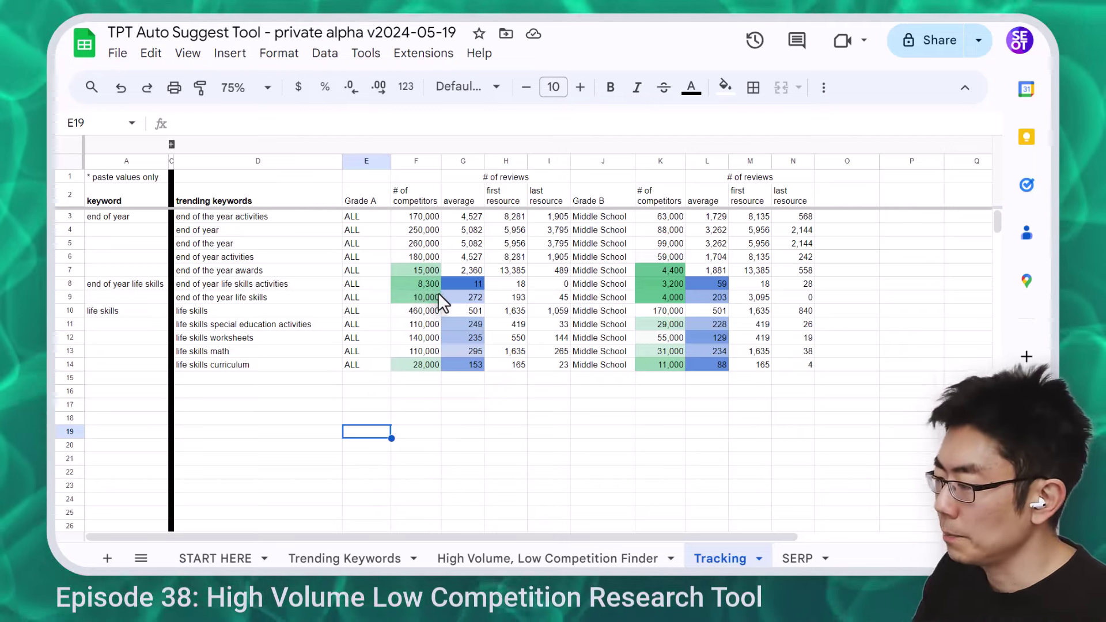
- Replace the keyword in the High Volume, Low Competition Finder with end of the year
click(548, 558)
click(179, 218)
text(end of the year)
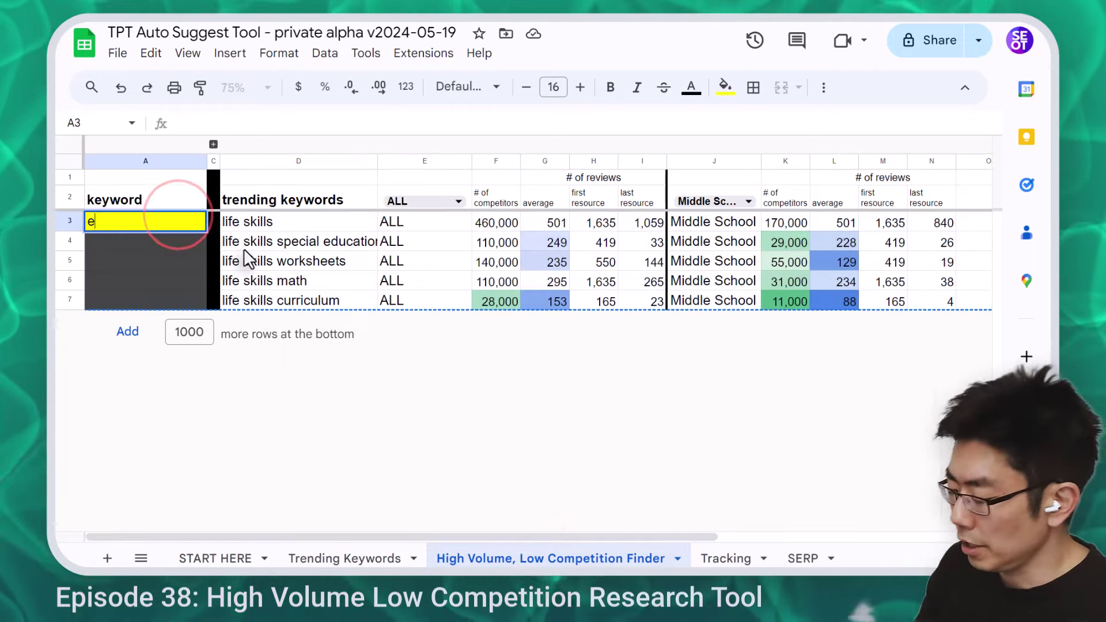
key(Return)
- Copy rows 3 to 7 of the end of the year results and paste them as values only into the Tracking sheet from cell A15
click(70, 220)
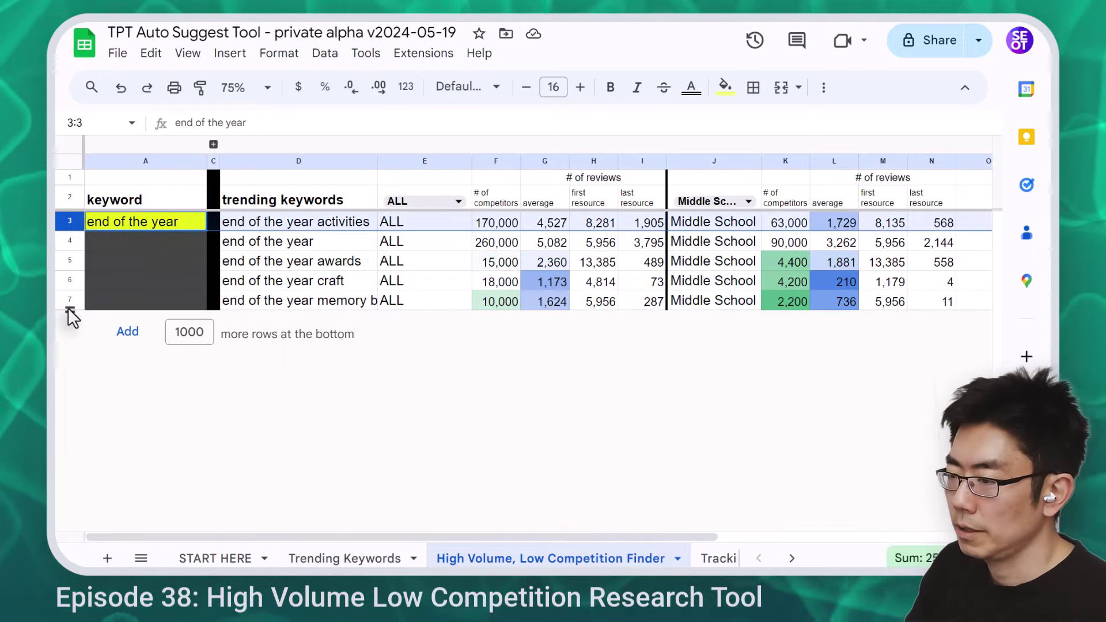
shift+click(67, 299)
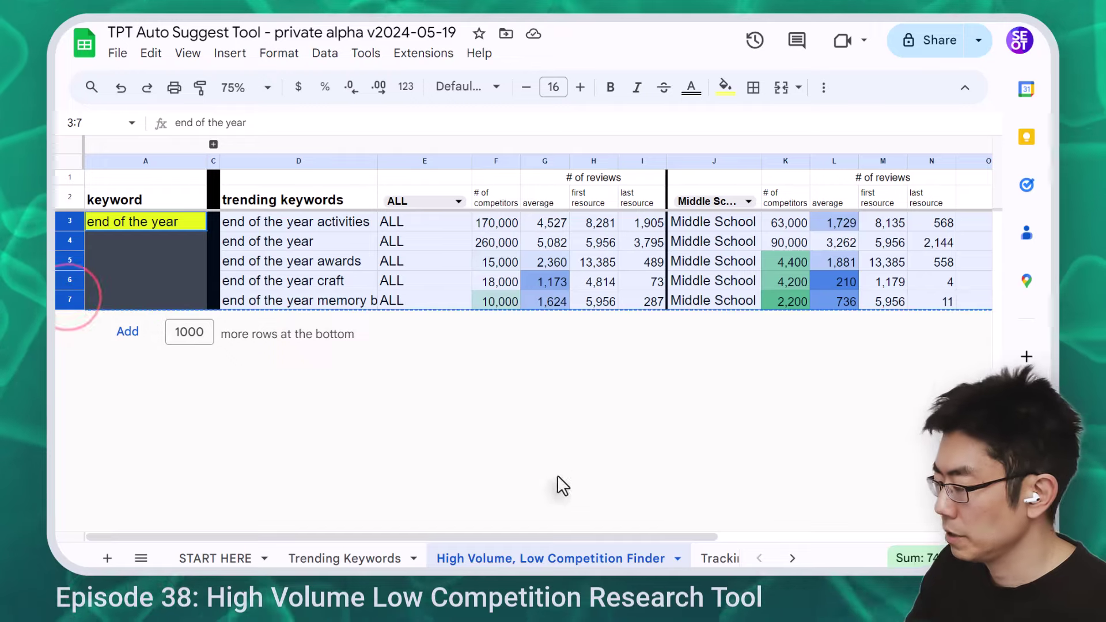
key(ctrl+shift+Page_Down)
click(148, 376)
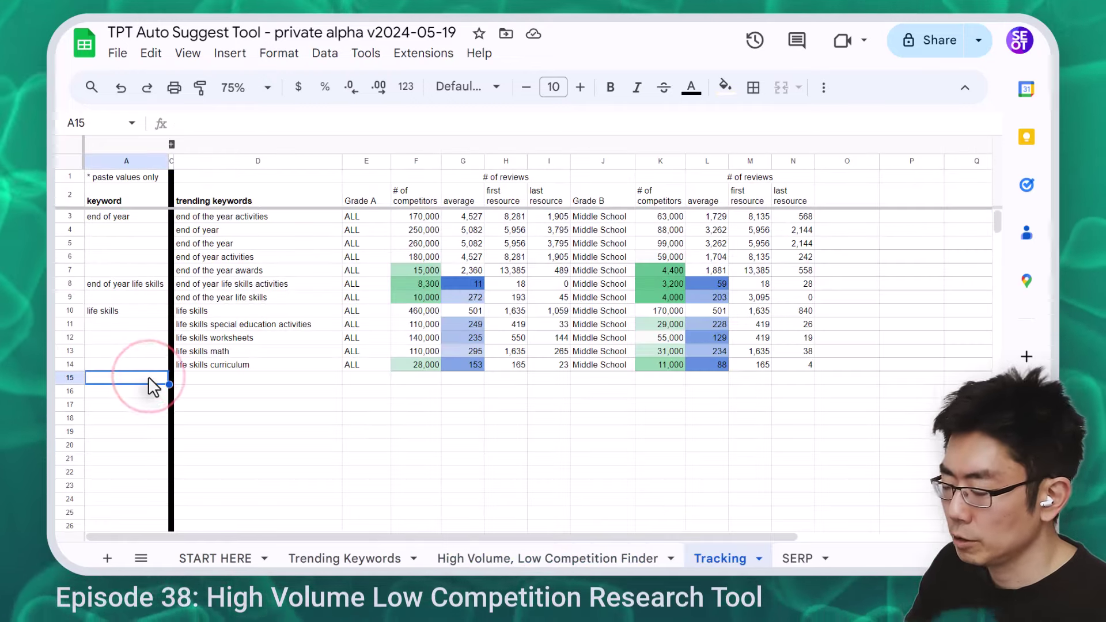
key(ctrl+shift+v)
- Look up the trending keywords for end of year activities in the High Volume, Low Competition Finder
key(ctrl+shift+Page_Up)
text(en)
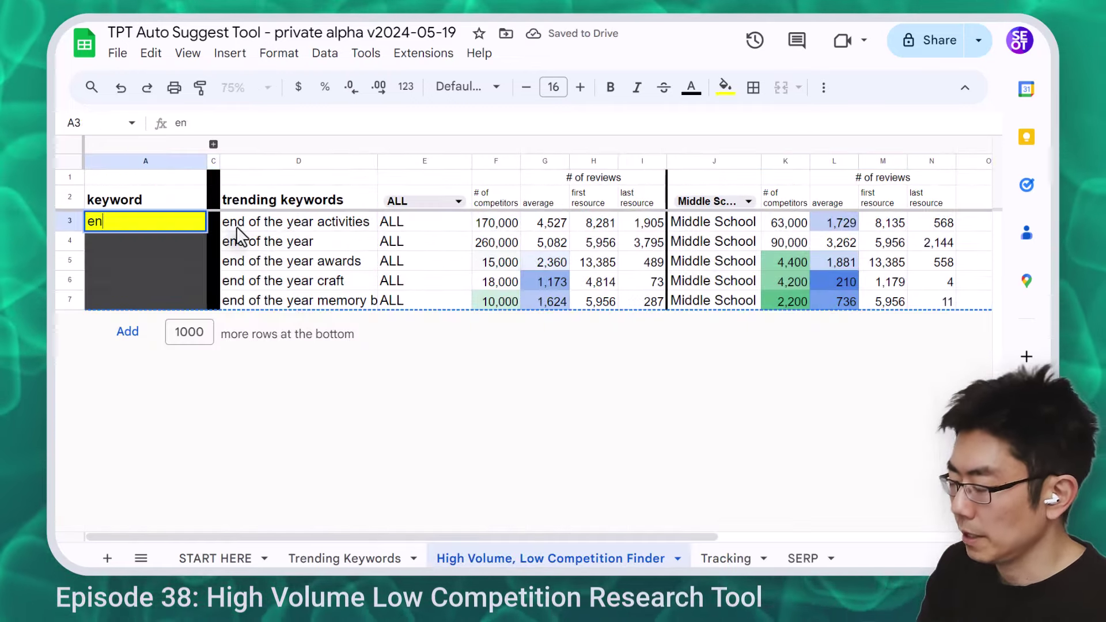
text(d of year activities)
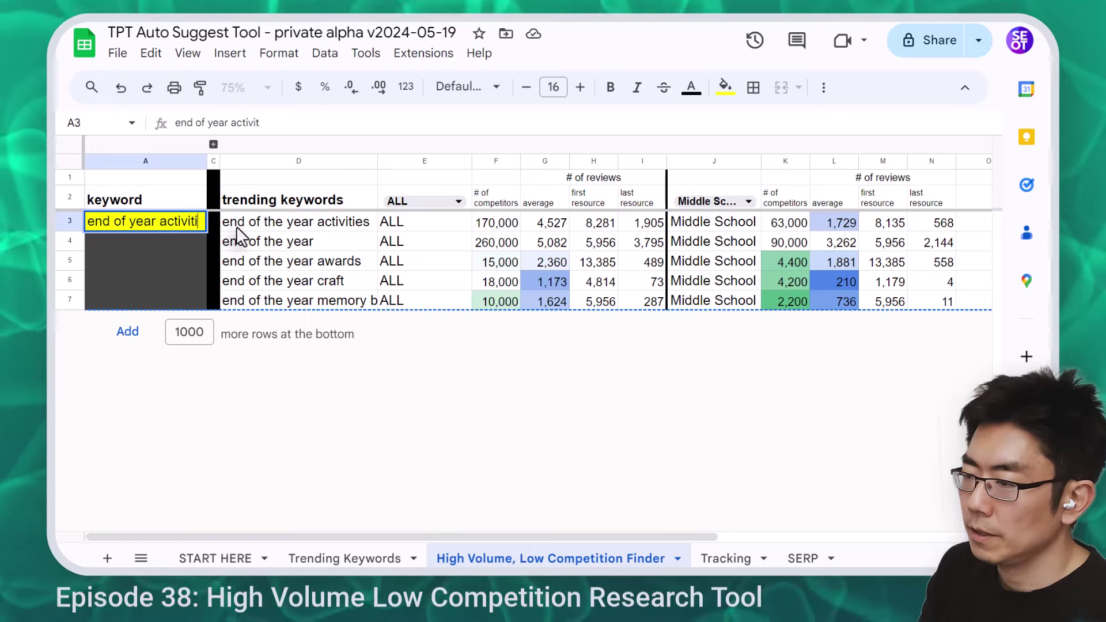
key(Return)
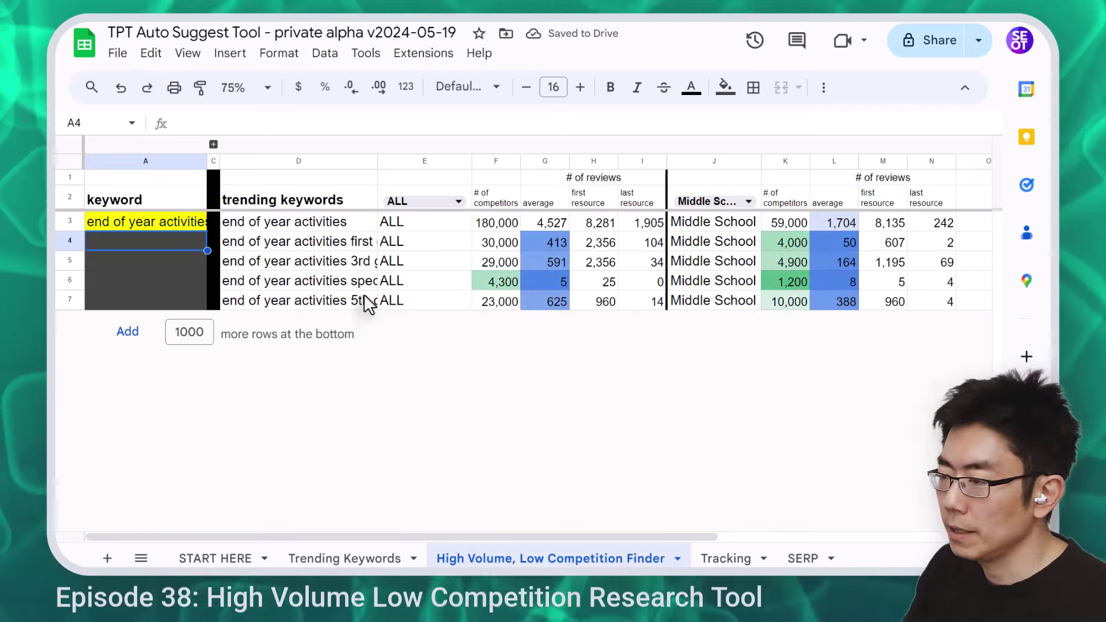
- Replace the Finder keyword with life skills activities and check its trending keywords and Middle School competitor counts
key(Up)
text(life skills actv)
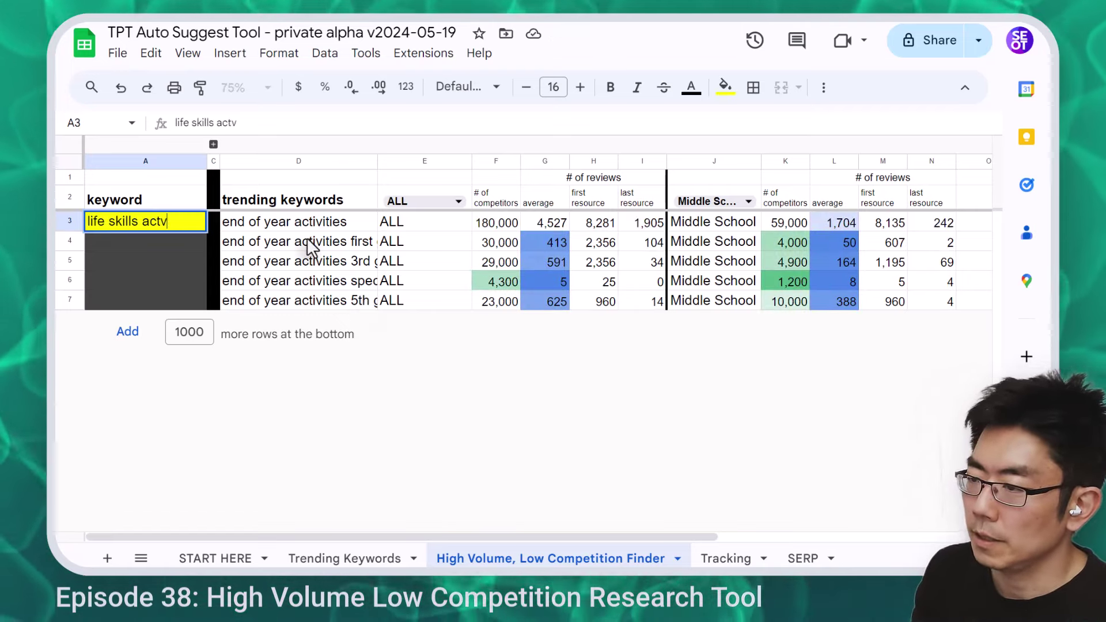
key(BackSpace)
text(ivities)
key(Return)
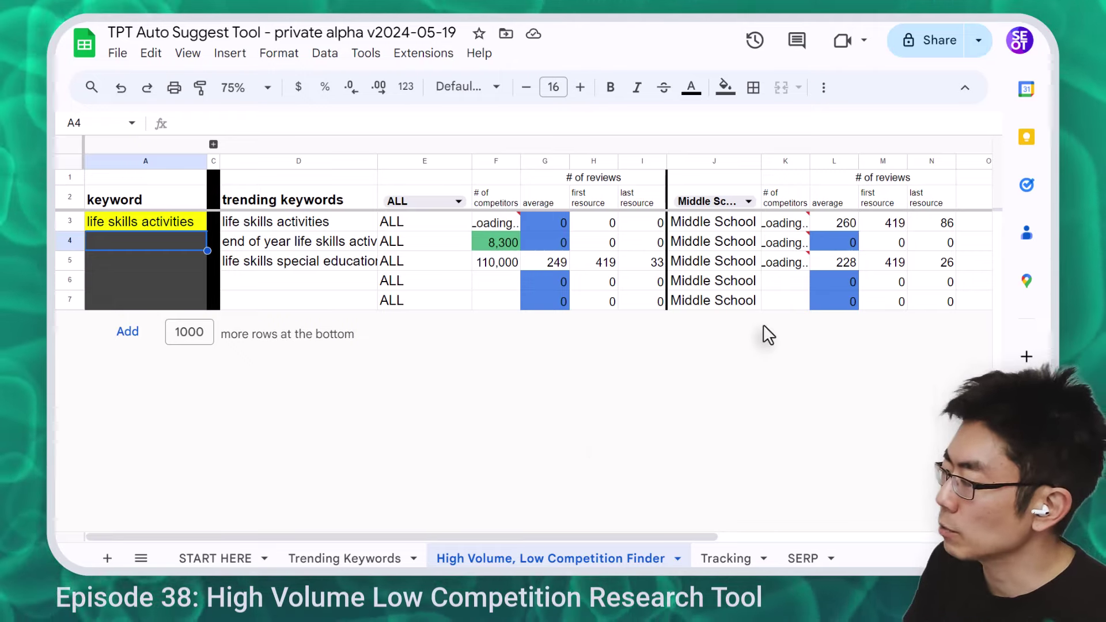
mouse_move(781, 222)
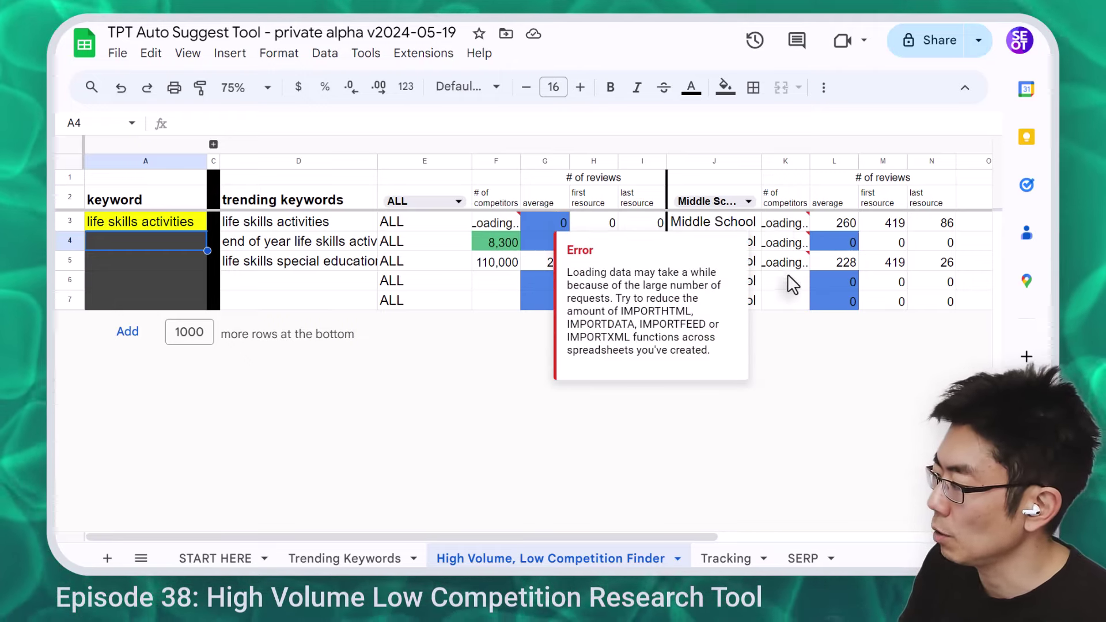
drag(784, 289, 774, 322)
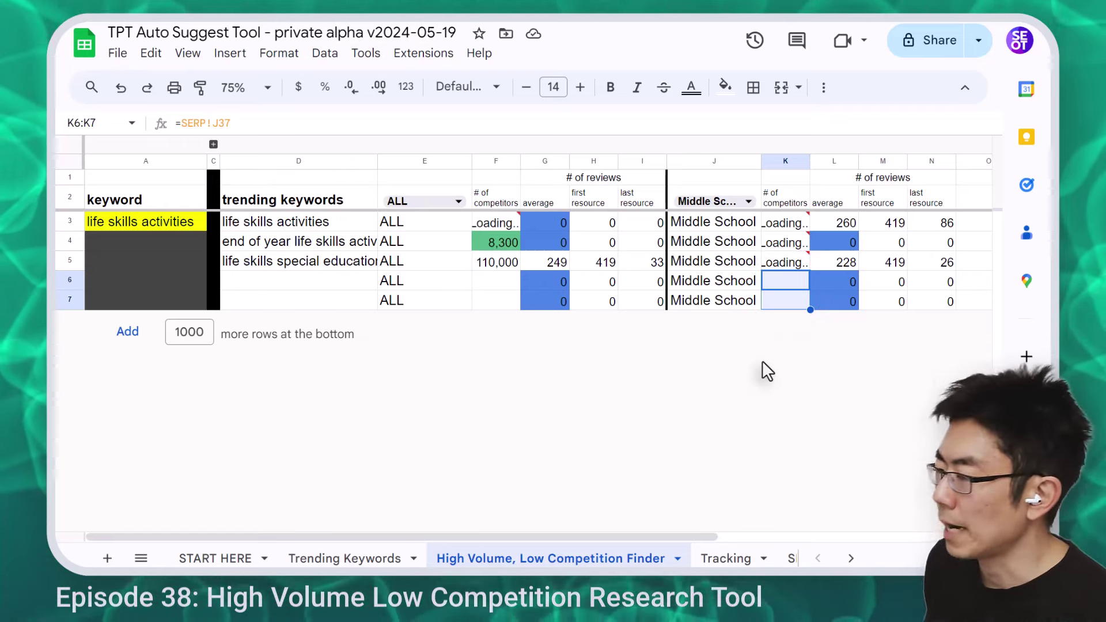
click(324, 246)
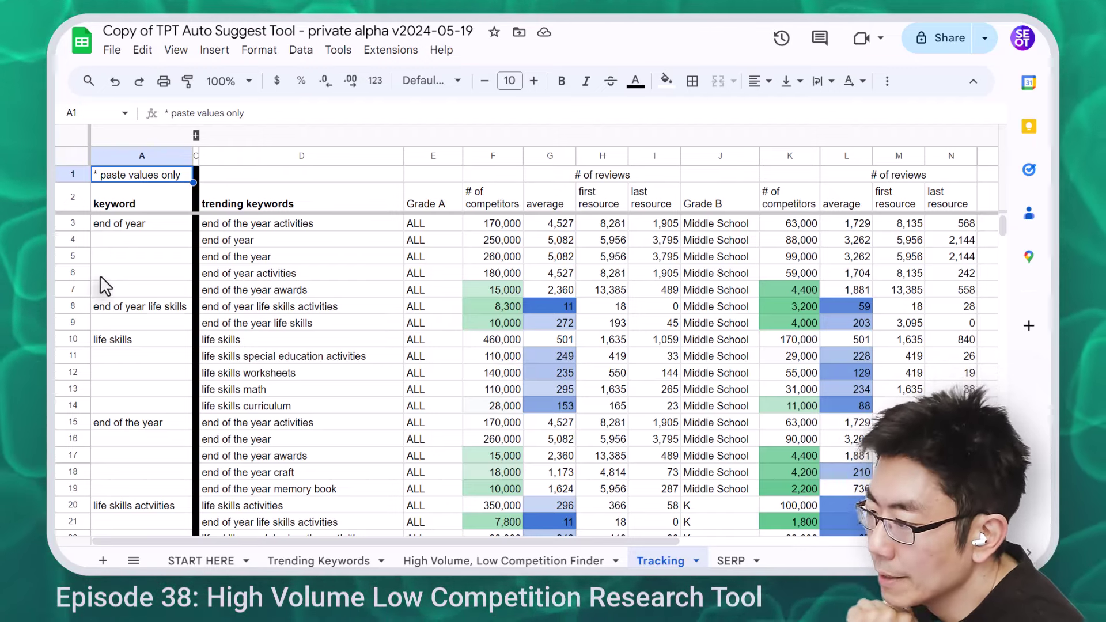
- Delete row 7, end of the year awards, from the Tracking sheet in the copied spreadsheet
click(73, 288)
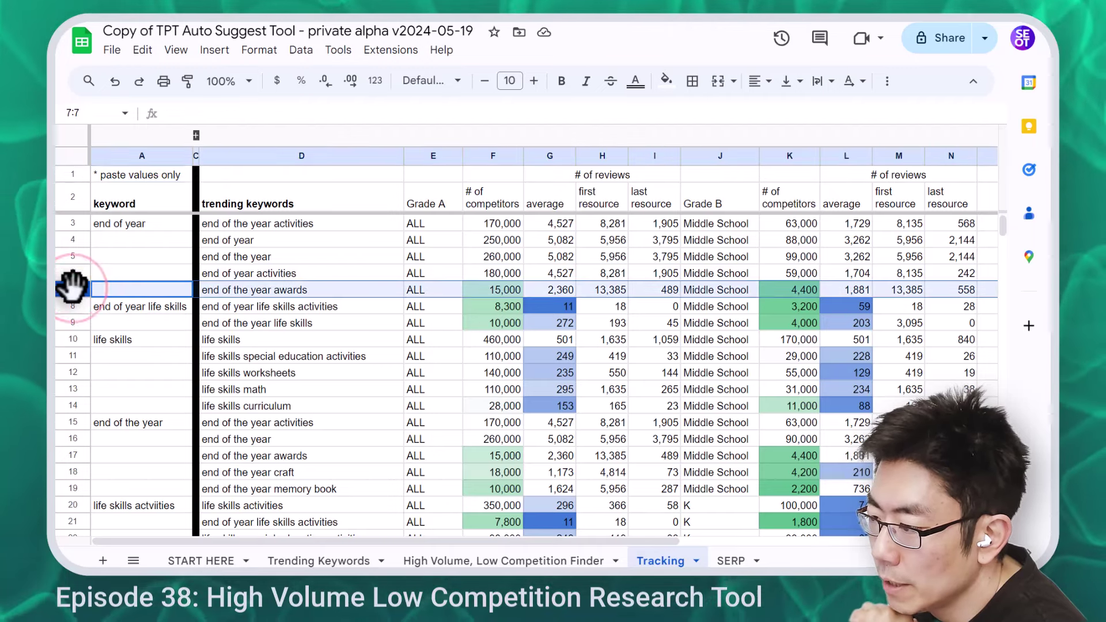
right_click(133, 289)
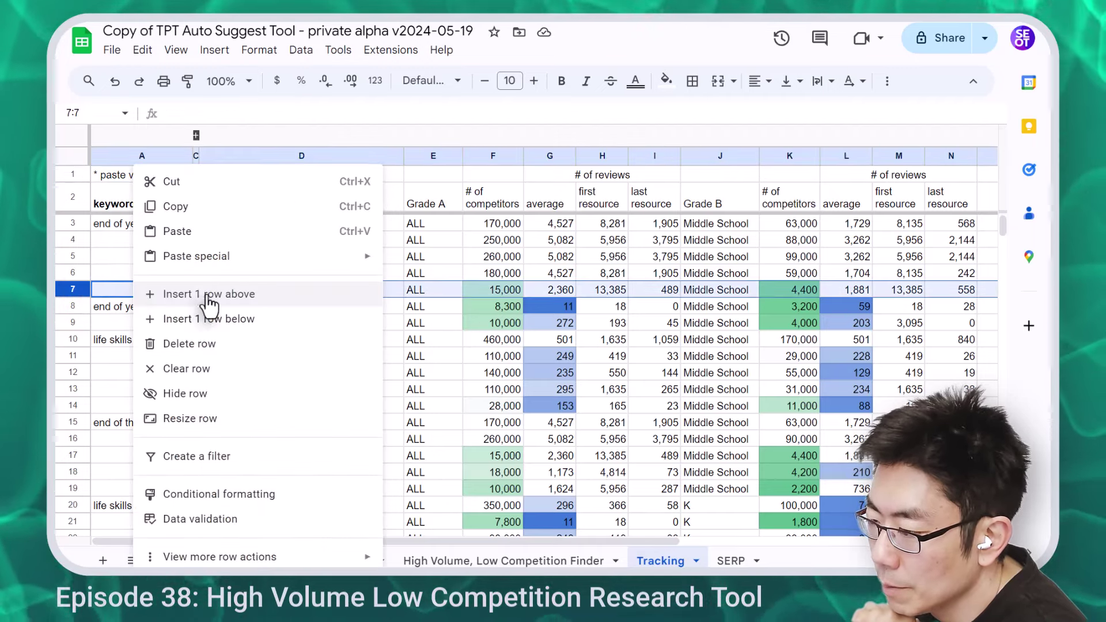
click(285, 344)
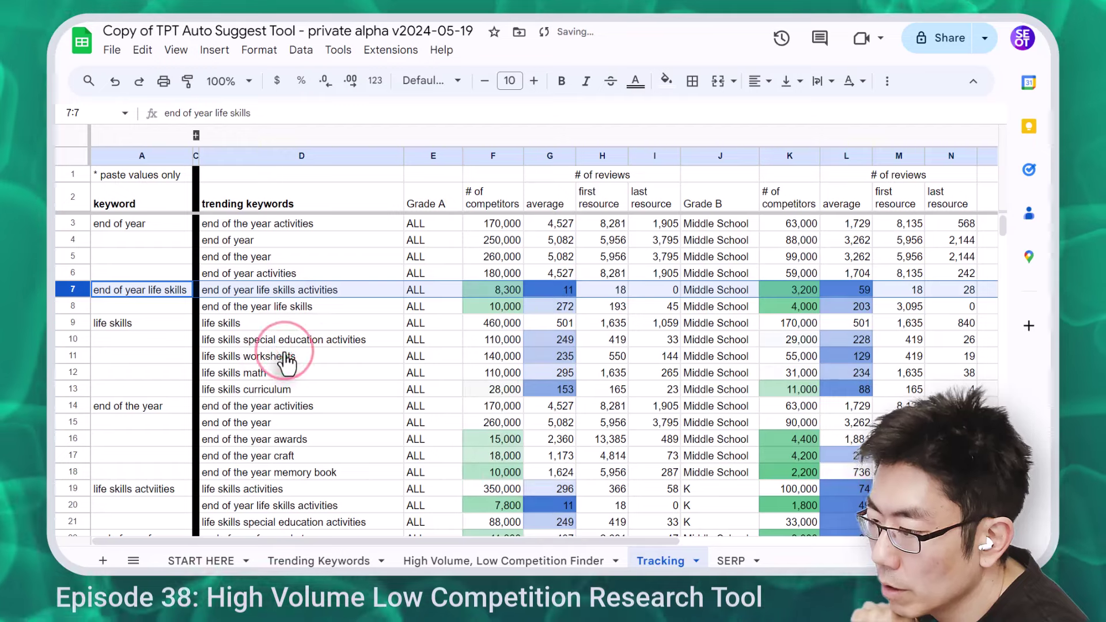
- Delete the life skills math and life skills curriculum rows from the Tracking sheet
click(287, 373)
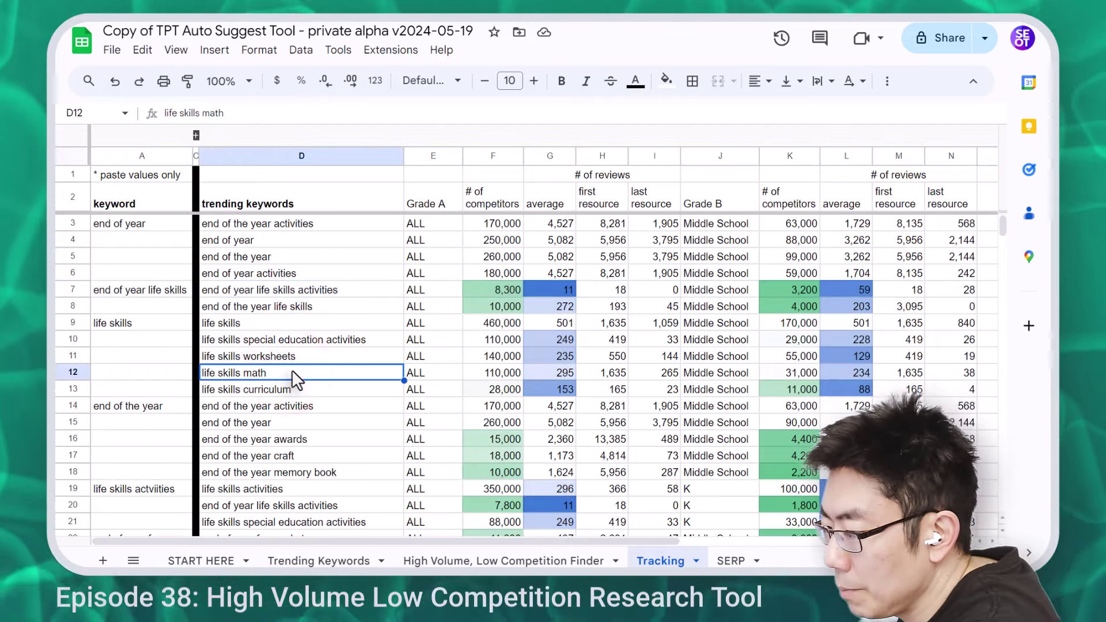
right_click(292, 372)
click(381, 296)
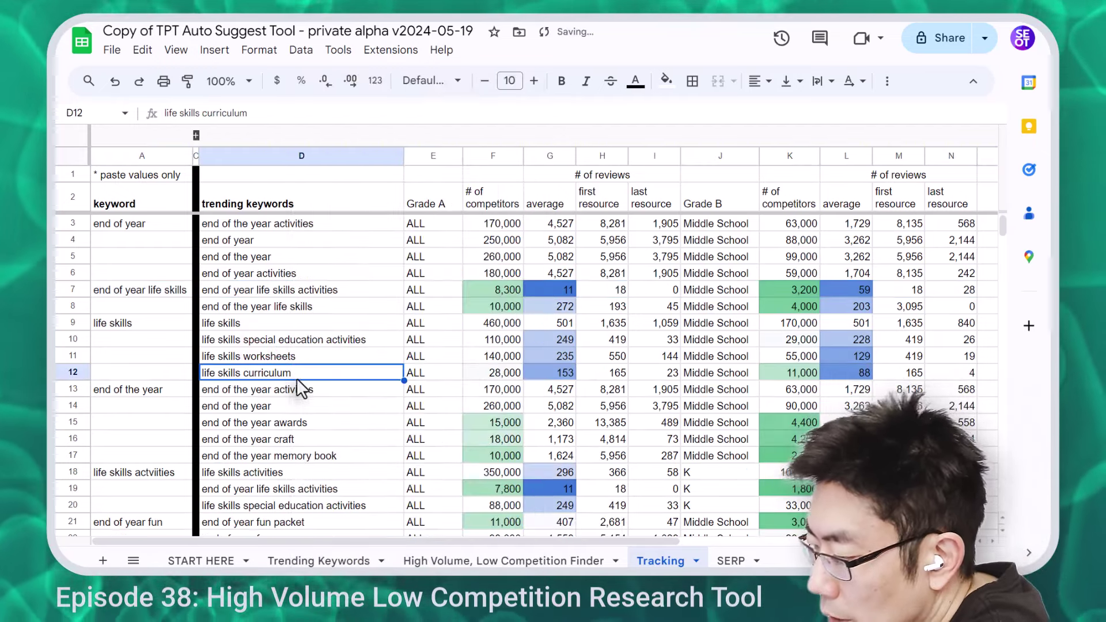
right_click(297, 375)
click(380, 296)
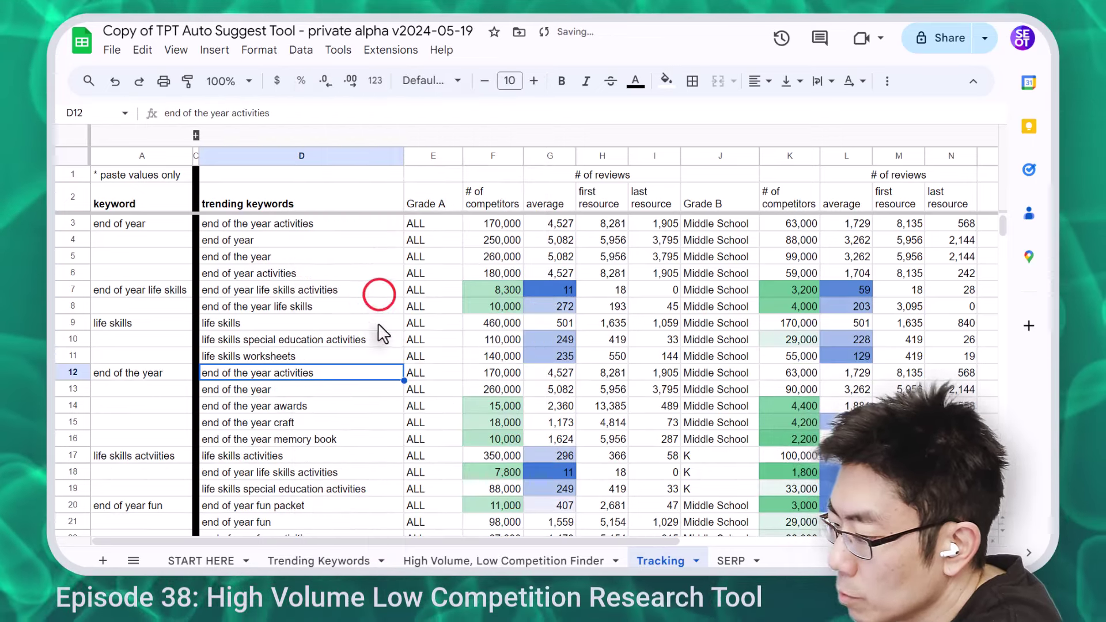
- Delete rows 14 to 16 of the Tracking sheet, covering end of the year awards, craft and memory book
click(361, 406)
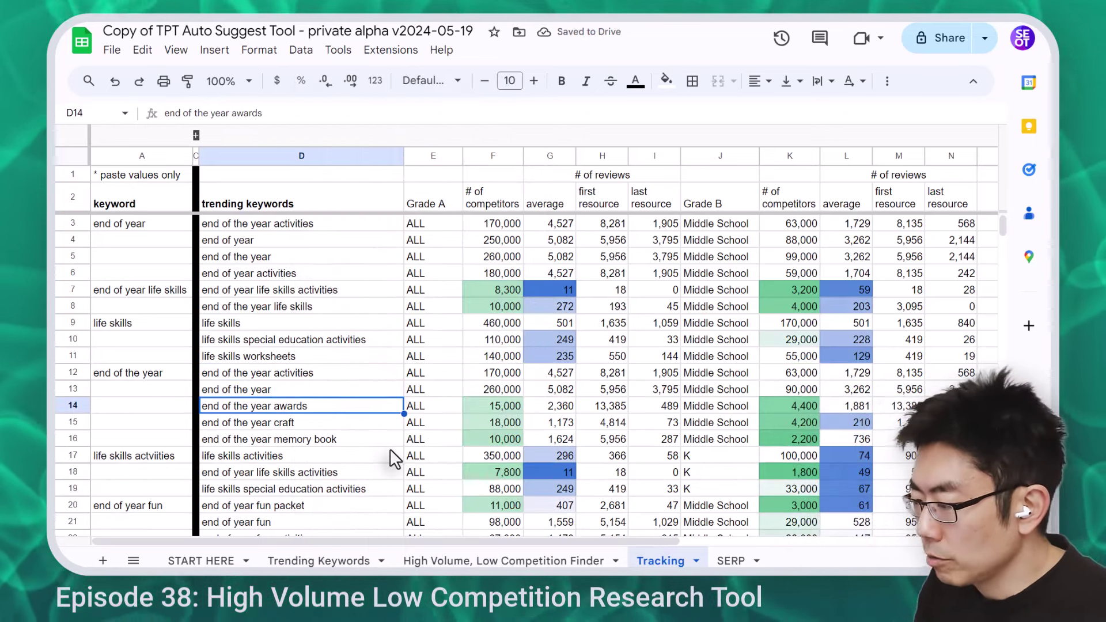
key(shift+Down)
key(shift+Down)
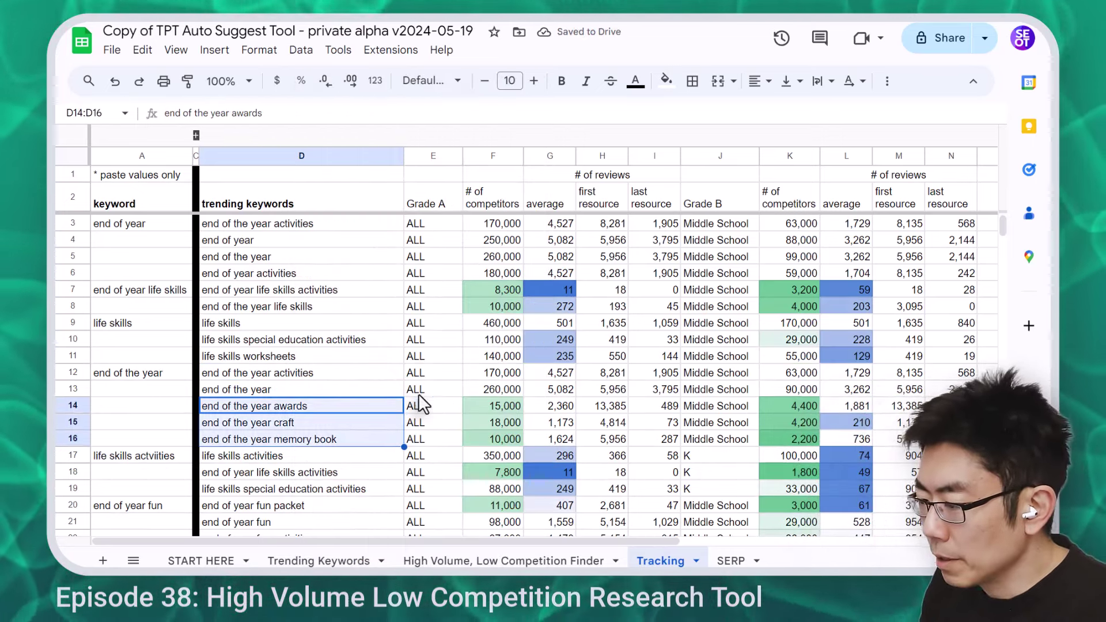
right_click(371, 422)
click(483, 295)
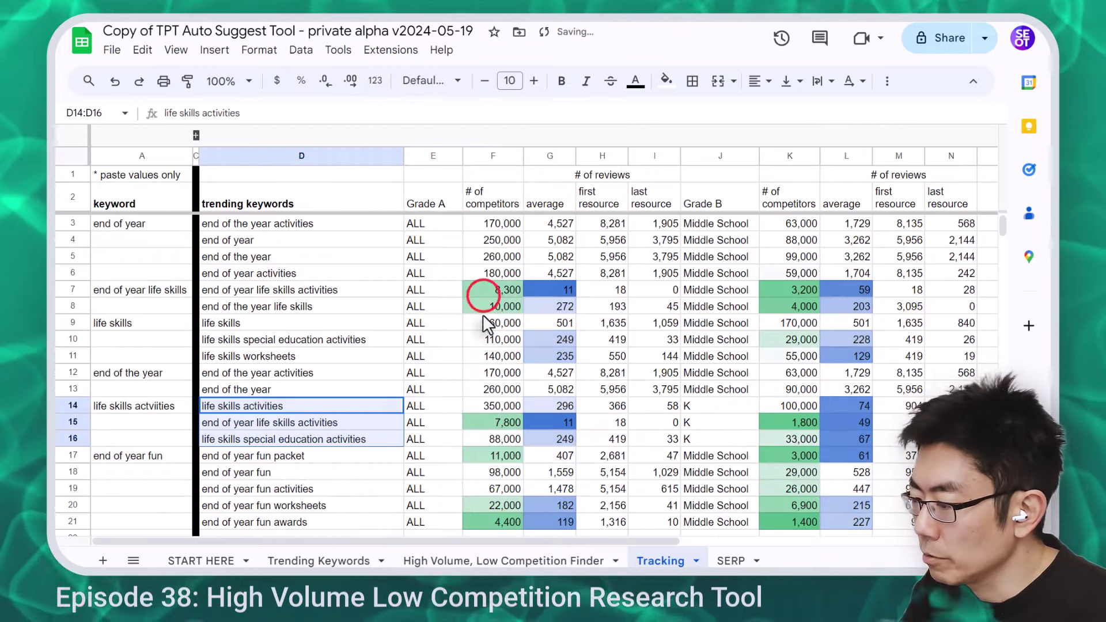
- Examine the end of year fun keyword and its trending keyword end of year fun packet in row 17
key(ctrl+Down)
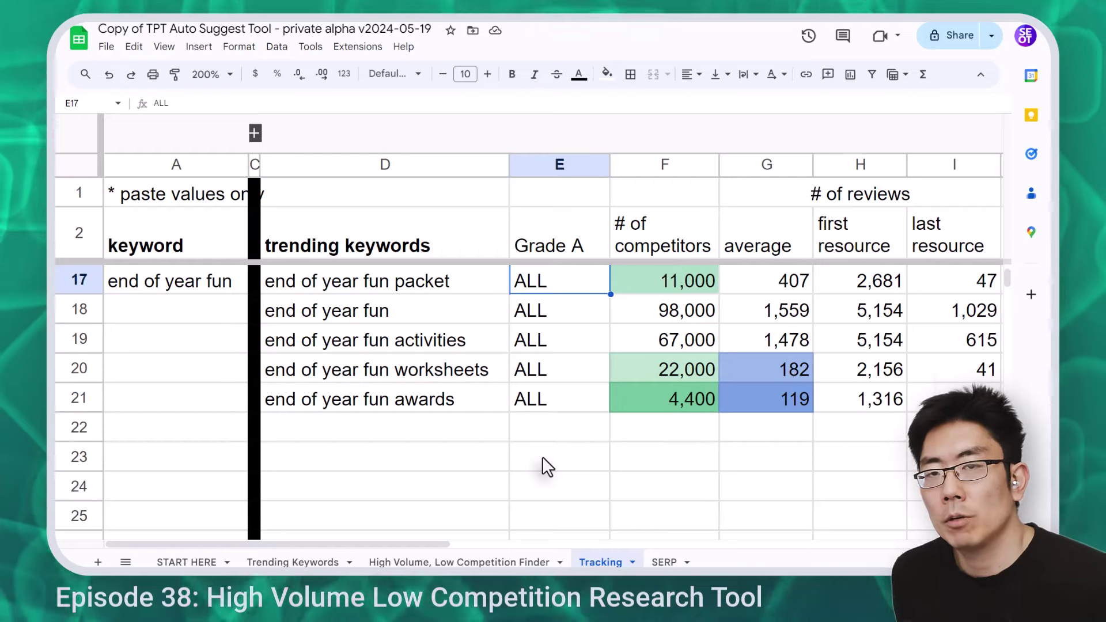
click(202, 286)
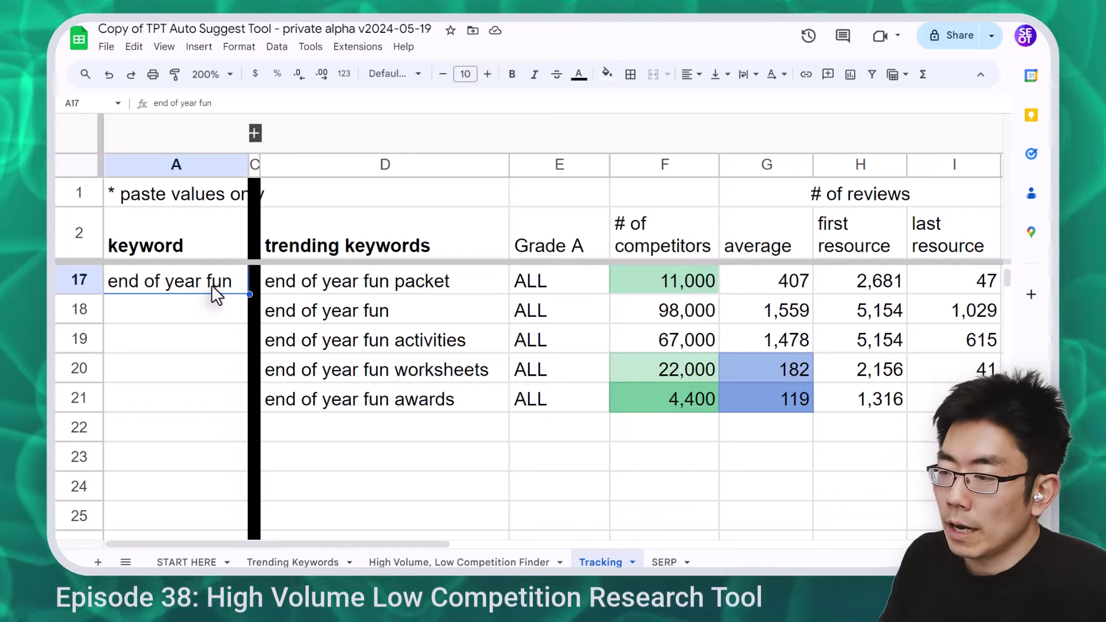
click(212, 285)
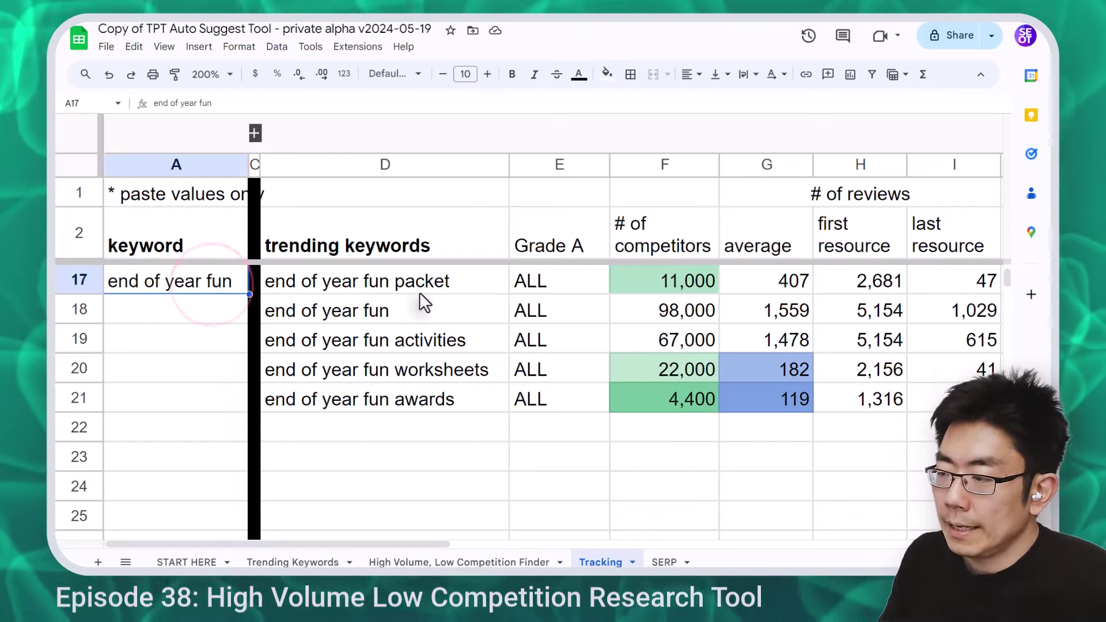
click(462, 284)
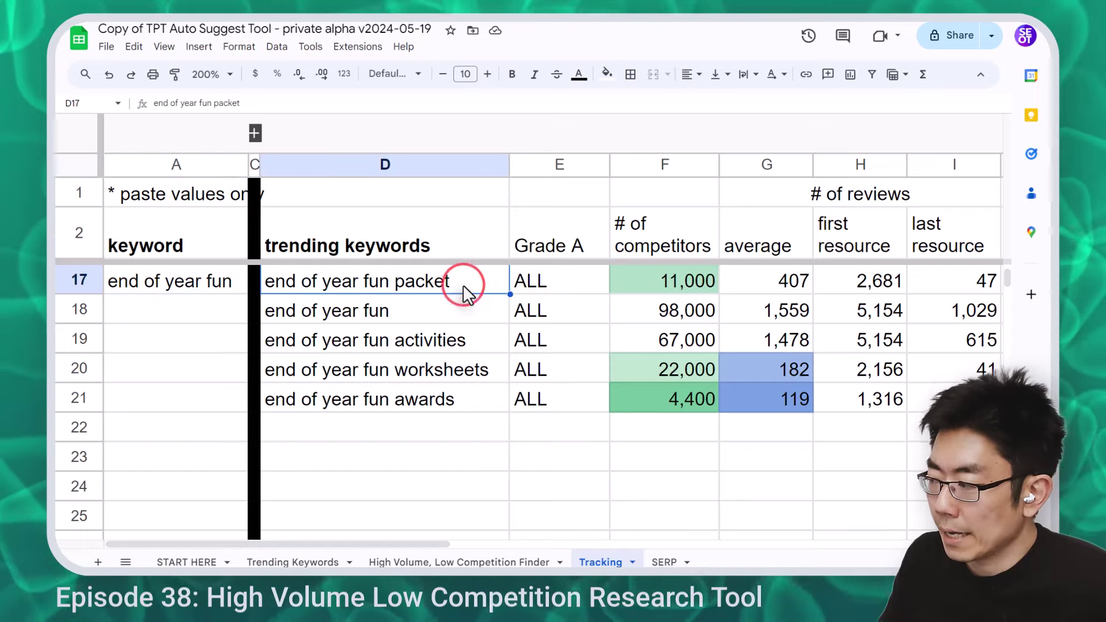
- Review the trending keywords in rows 17 to 19, comparing the number of competitors for end of year fun and end of year fun packet
click(469, 300)
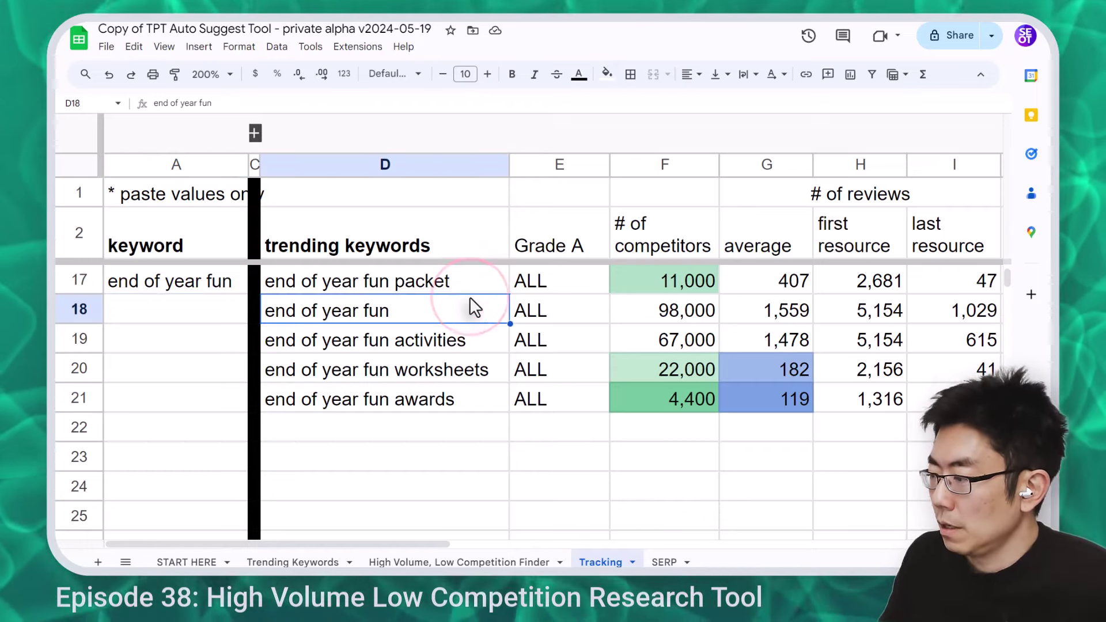
click(478, 340)
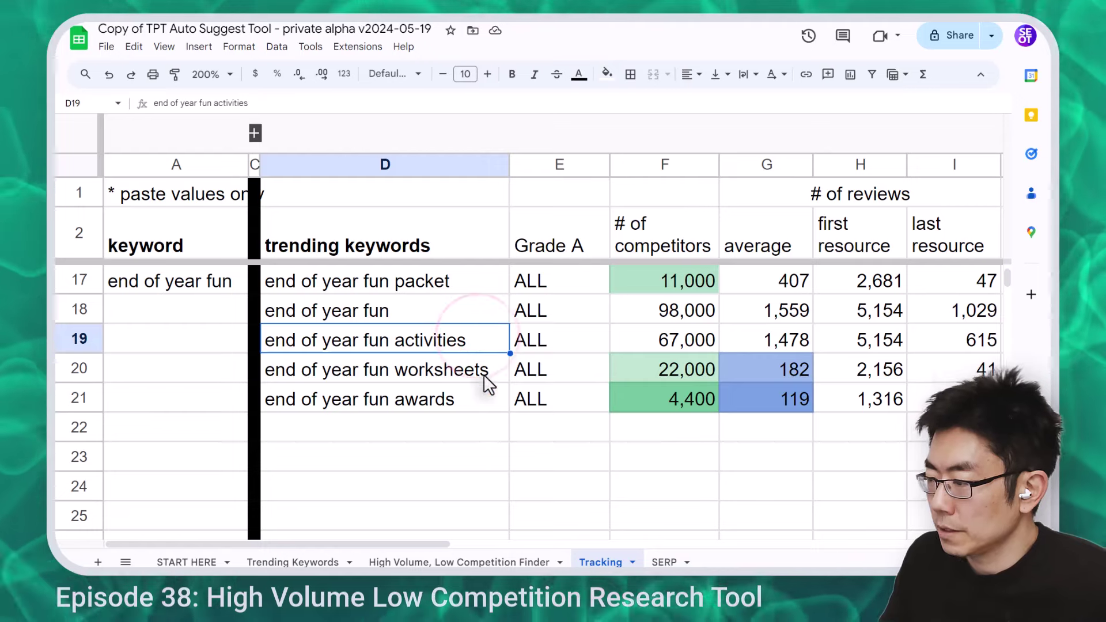
click(408, 311)
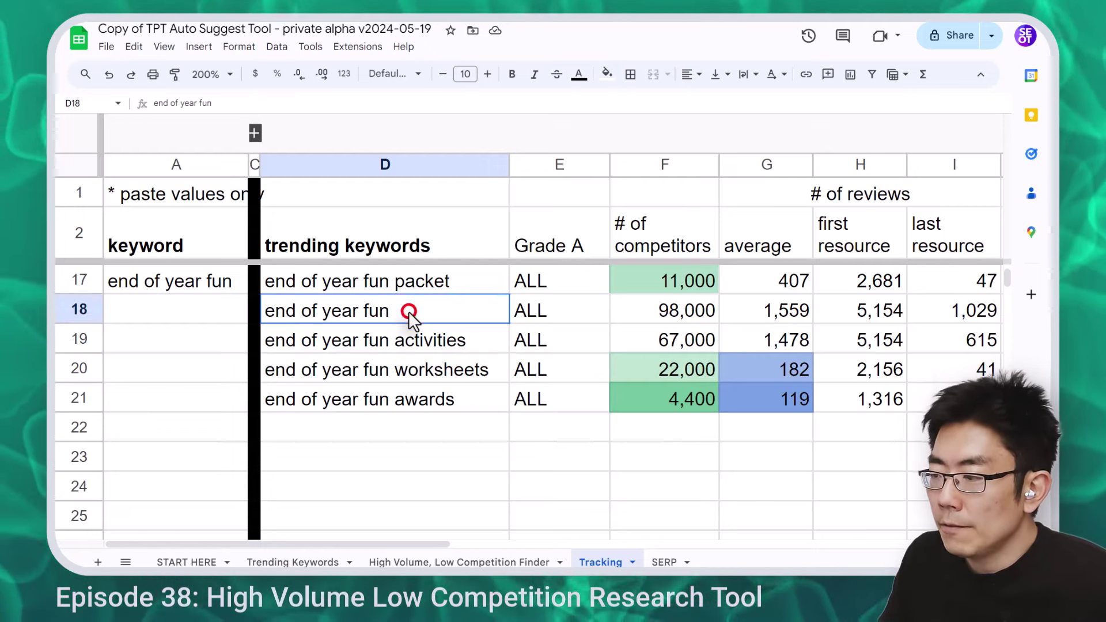
click(673, 322)
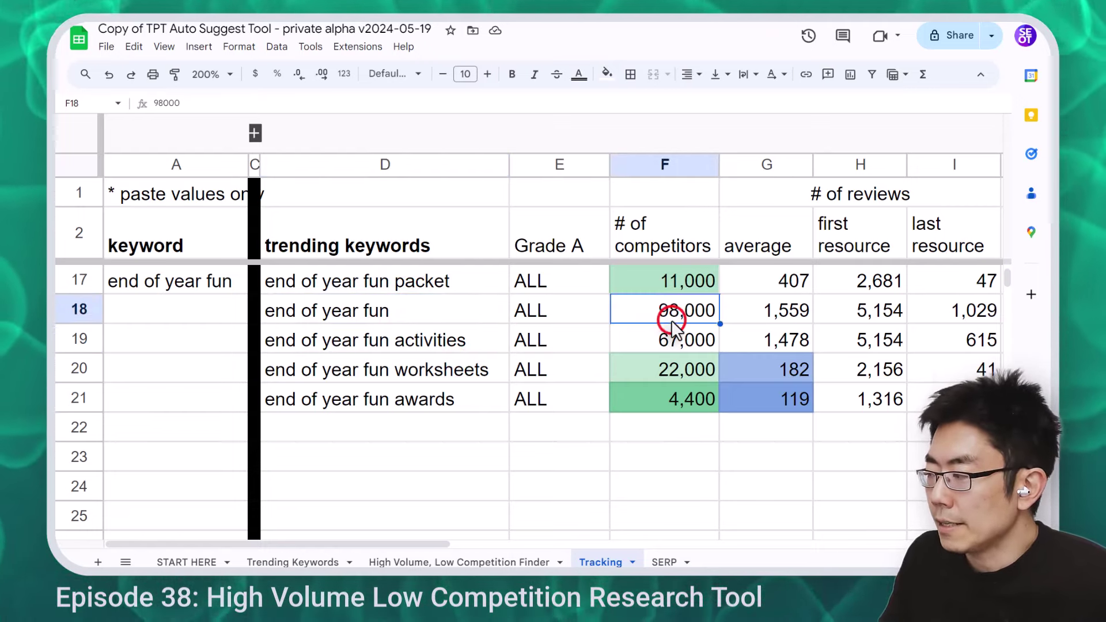
click(463, 275)
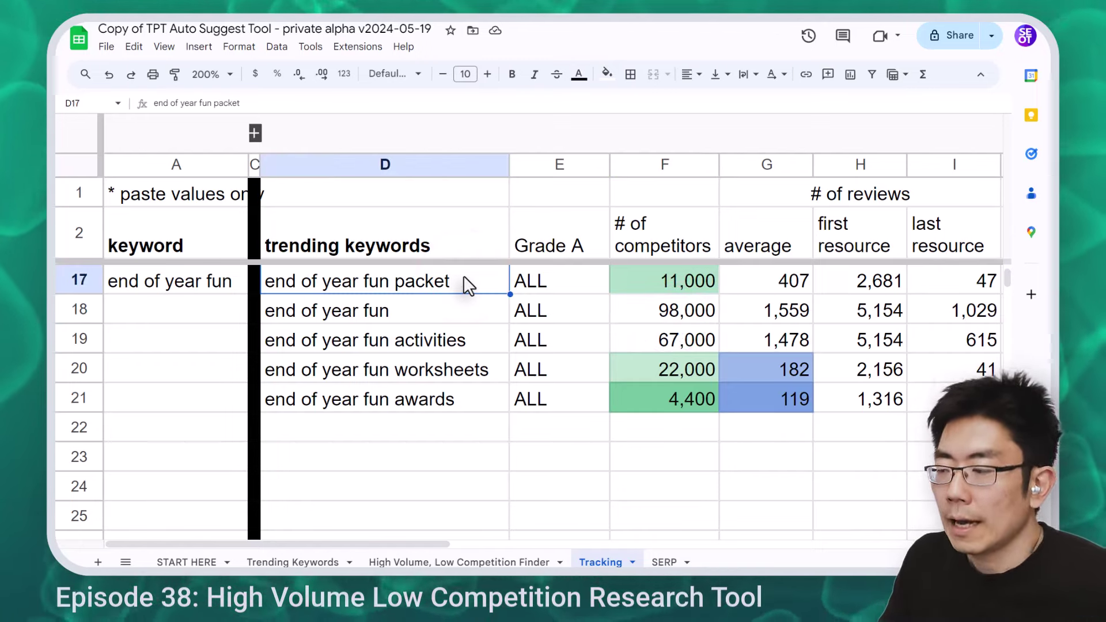
click(711, 285)
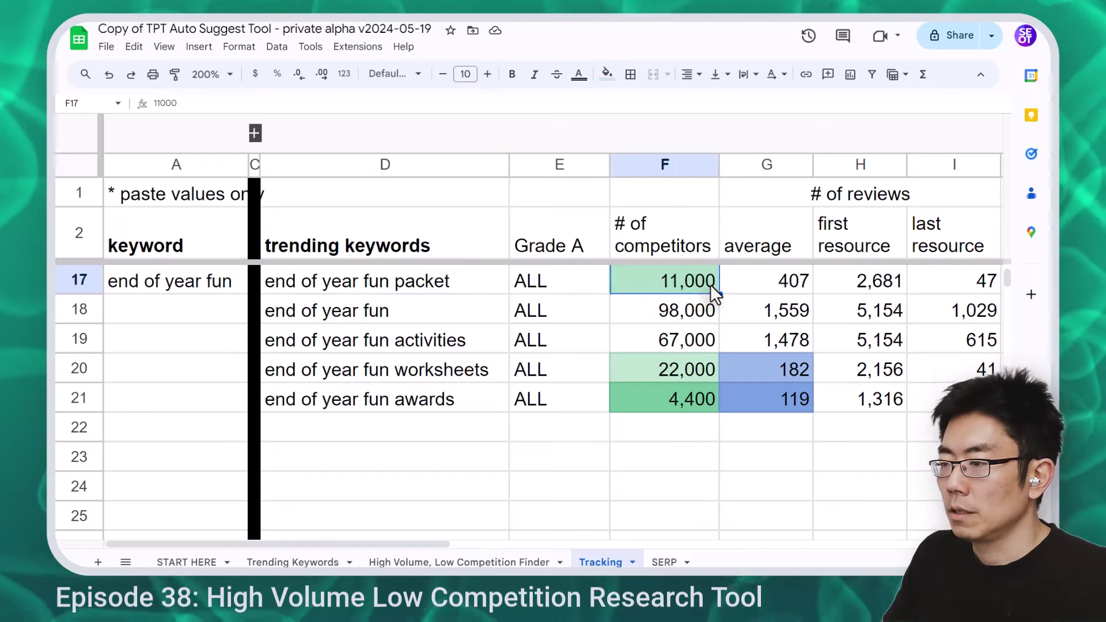
- Highlight the end of year fun packet trending keyword in row 17 with a yellow fill
click(424, 287)
click(607, 74)
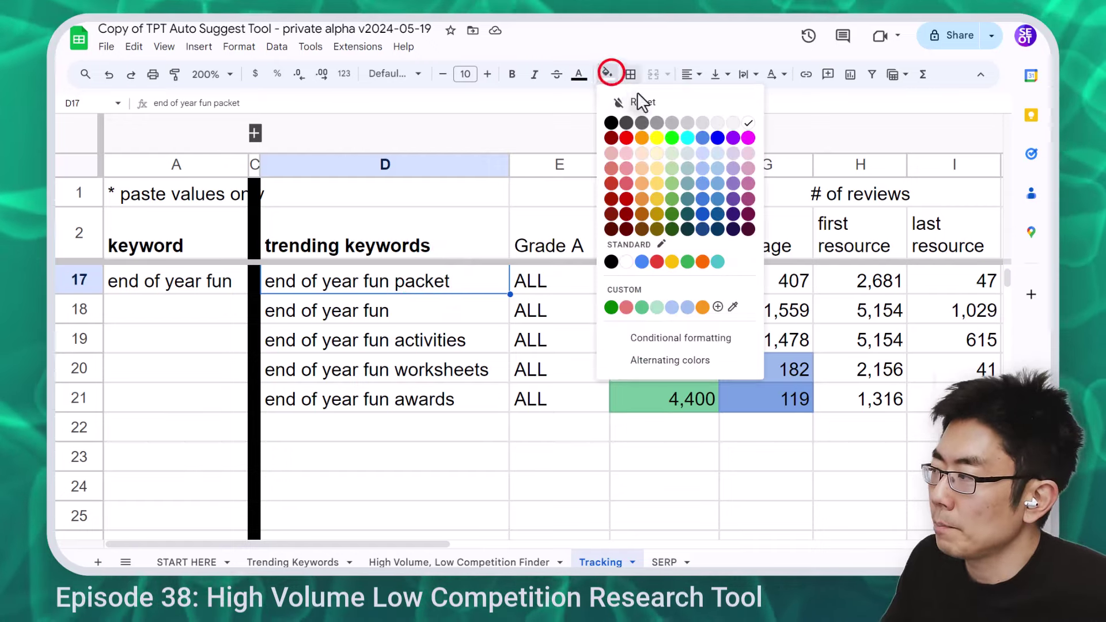
click(657, 138)
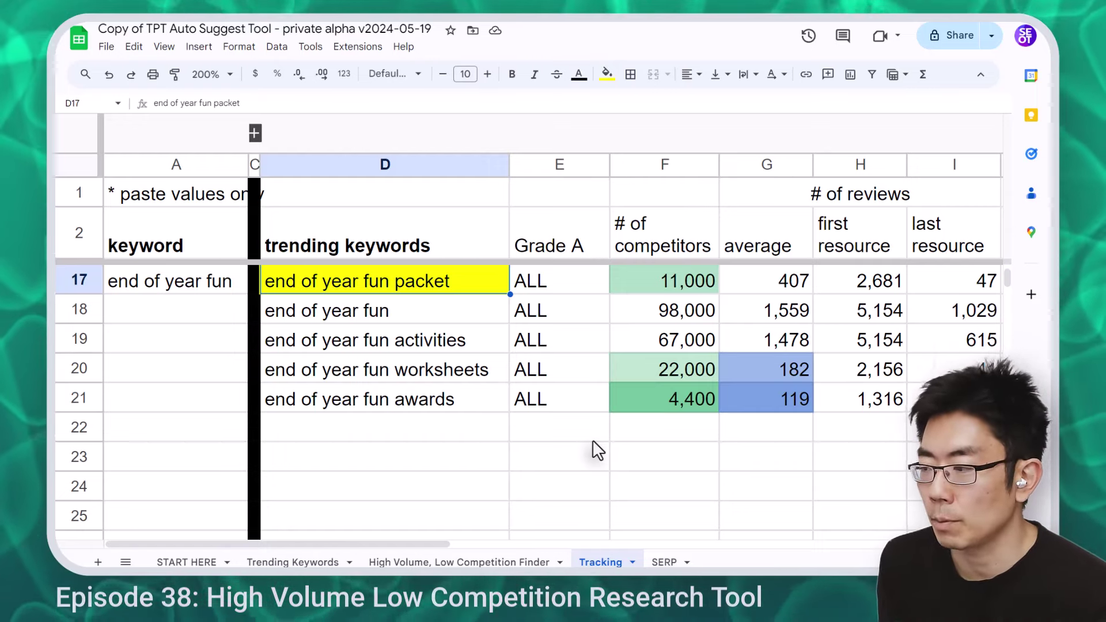
- Review the end of year fun activities and end of year fun worksheets keywords in rows 19 and 20
click(467, 340)
click(473, 369)
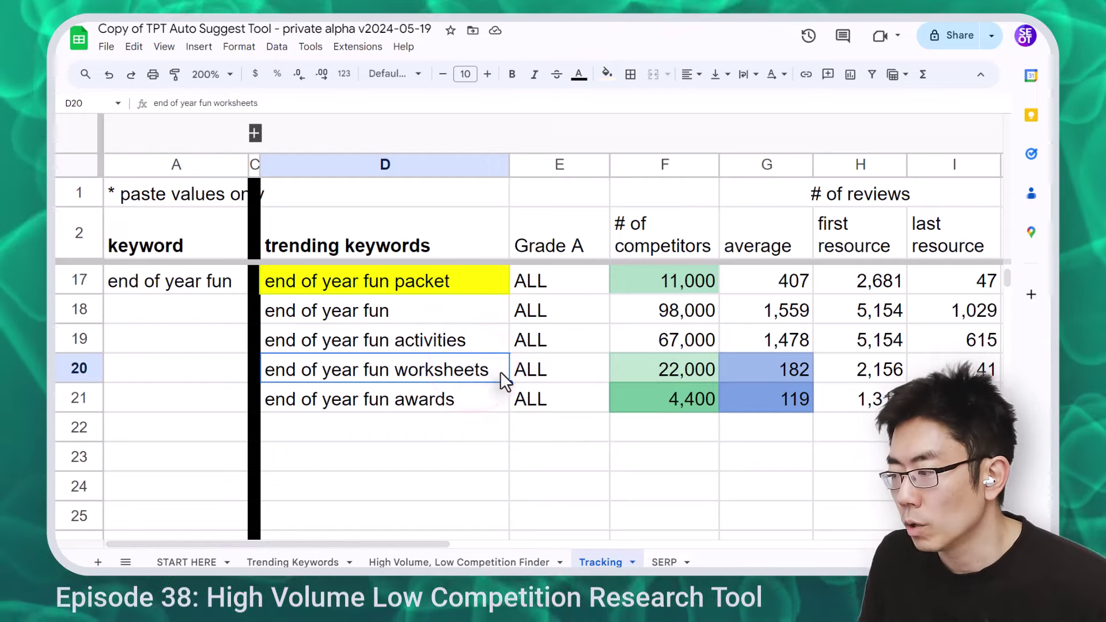